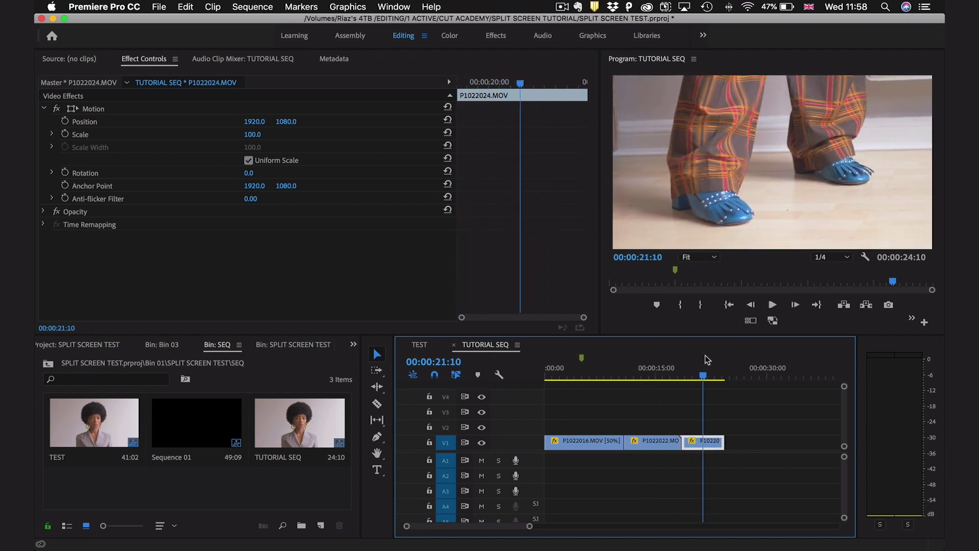
Move the TUTORIAL SEQ playhead back to 00:00:03:00 to show the woman in the blazer.
click(566, 368)
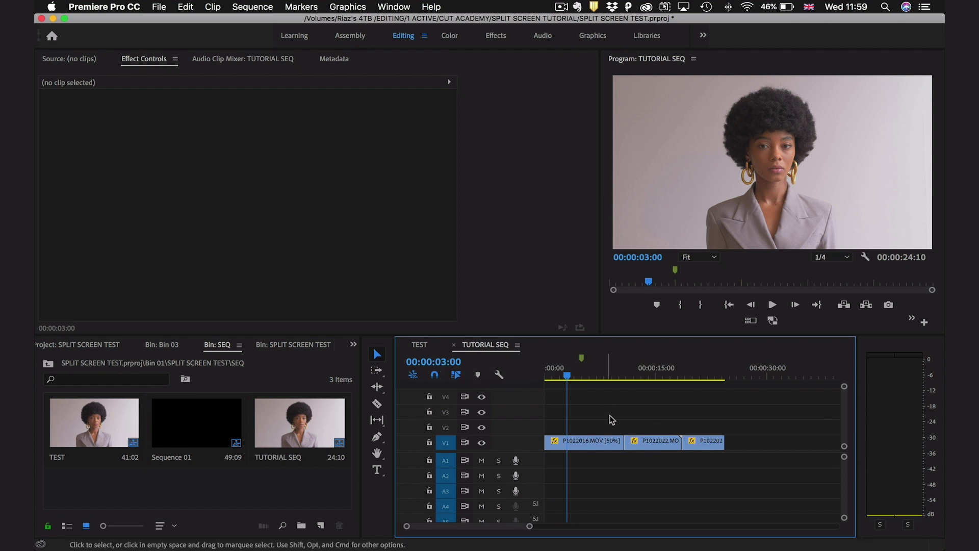
Move P1022022 from V1 onto V2 at 00:00:03:00, stacked above P1022016.
drag(648, 441, 593, 427)
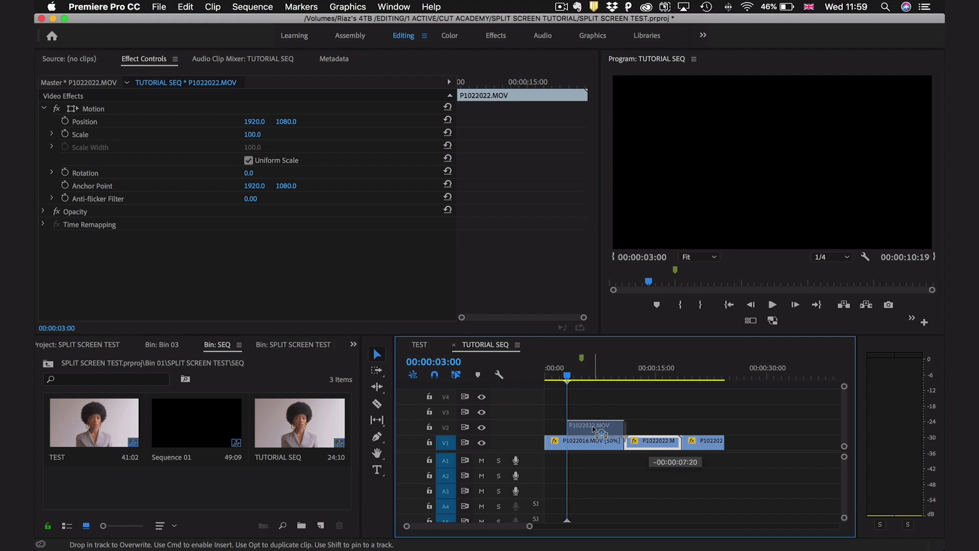
drag(594, 428, 595, 428)
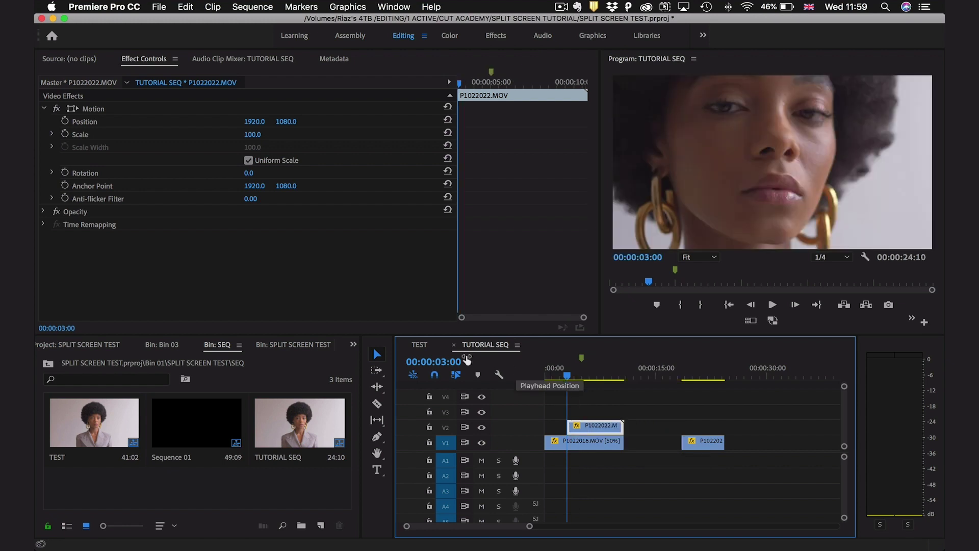
Find Crop by searching 'crop' in the Effects panel and apply it to P1022022 on V2.
click(354, 346)
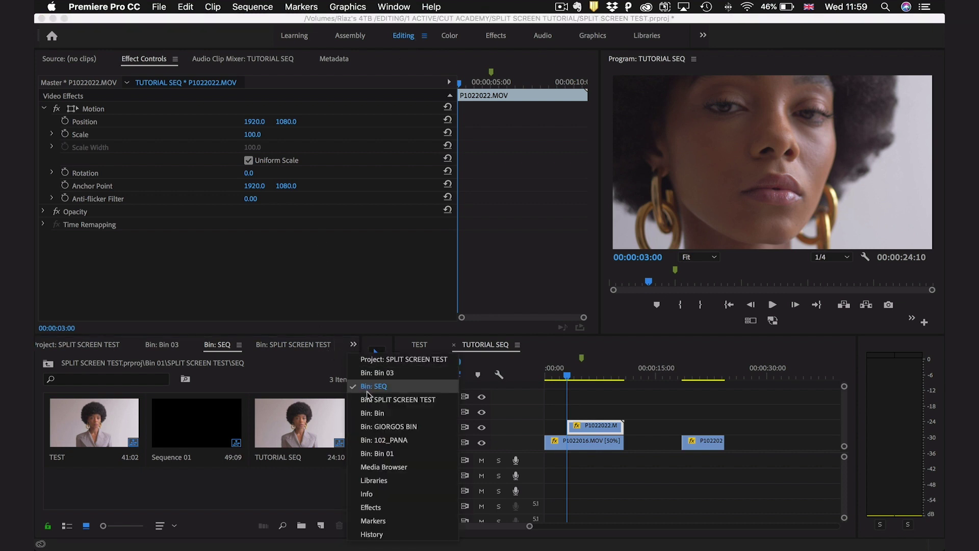
click(377, 507)
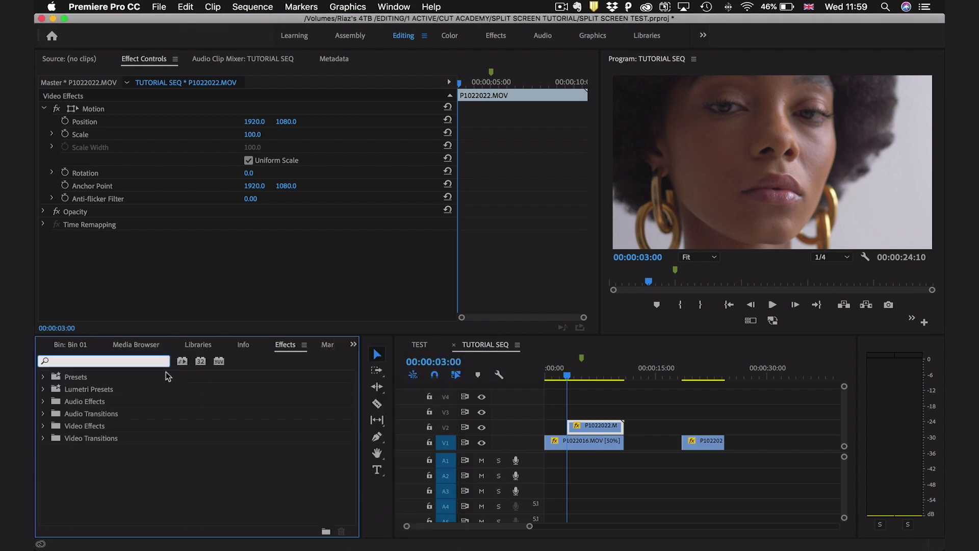
text(crop)
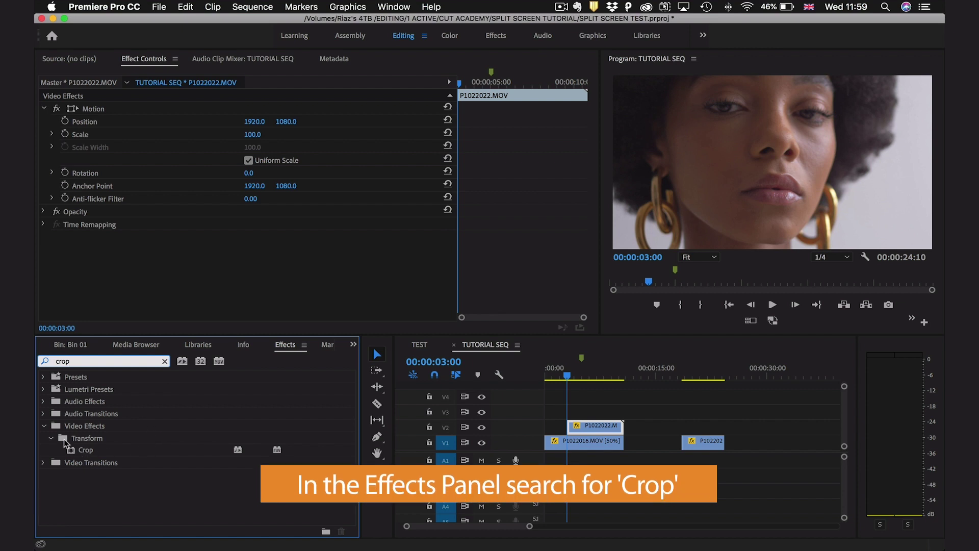
drag(74, 449, 605, 429)
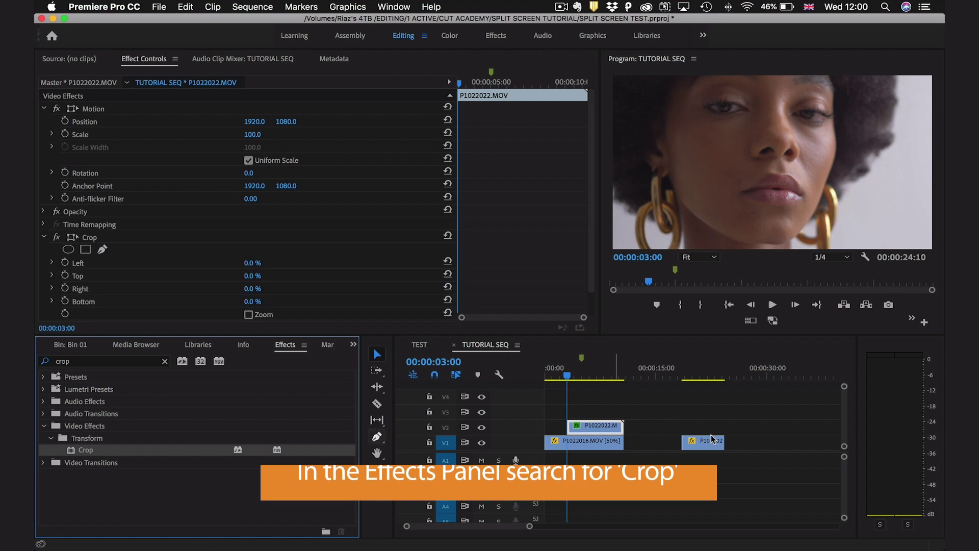
scroll(250, 241, down, 2)
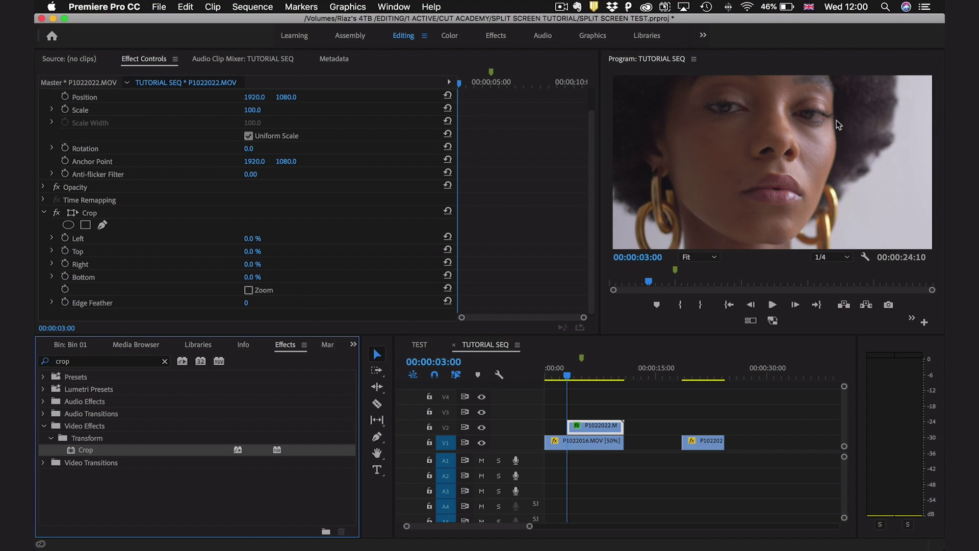
Crop P1022022 30% from the right and 20% from the left, then select the Crop effect.
click(259, 262)
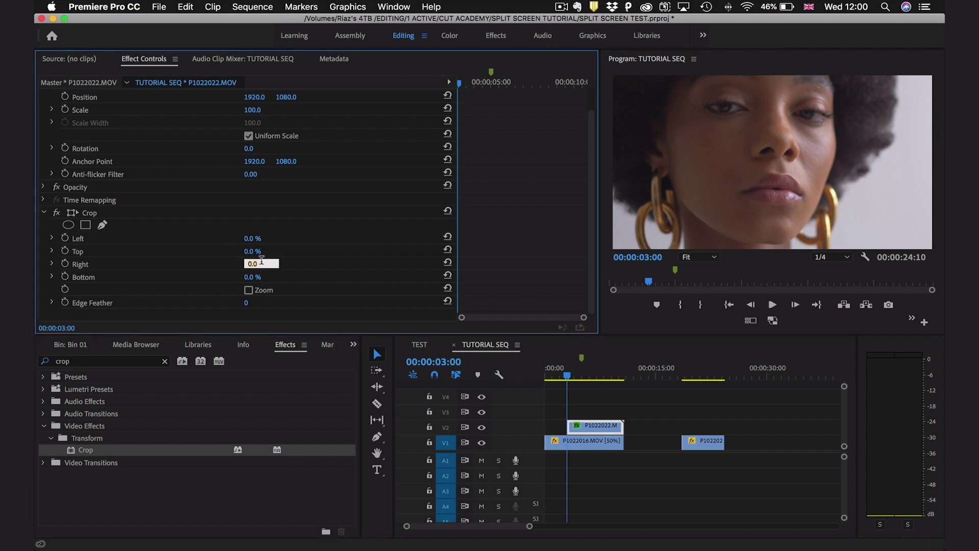
key(Return)
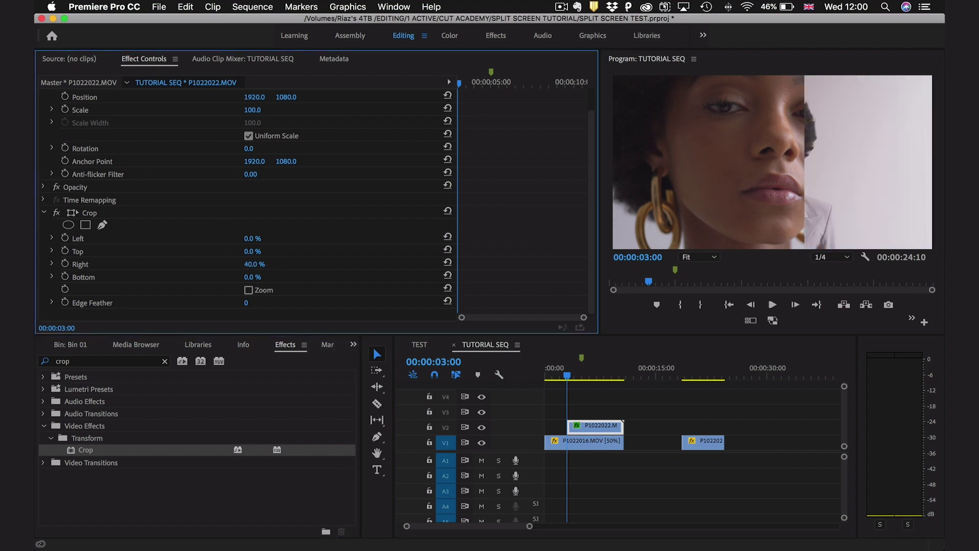
click(261, 263)
key(Return)
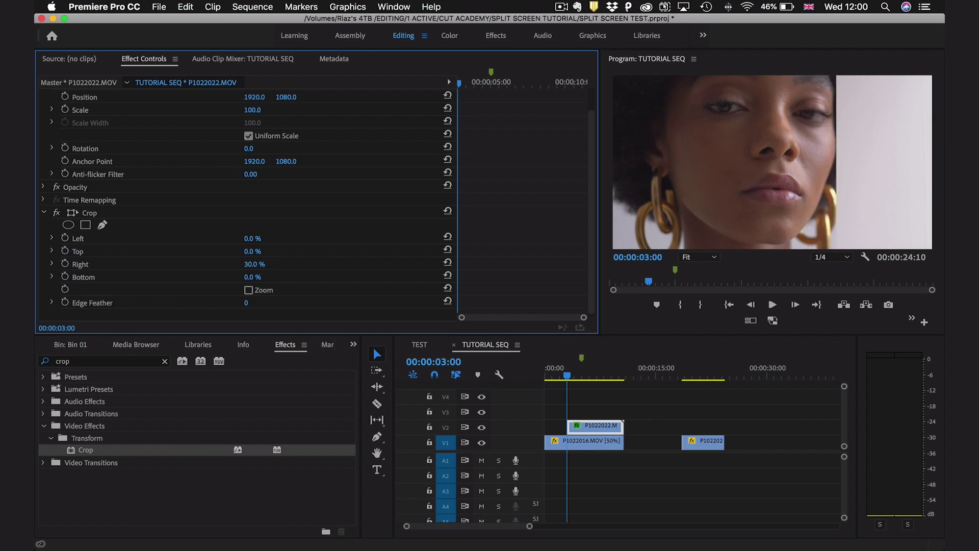
click(259, 240)
key(Return)
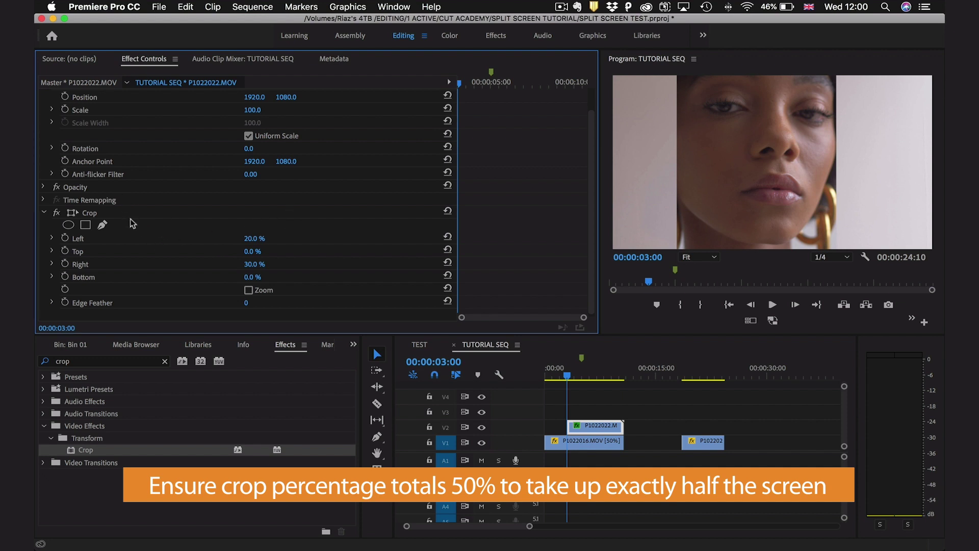
click(145, 213)
Slide the cropped P1022022 onto the right half of the frame with Position X 3072.0.
scroll(187, 223, up, 1)
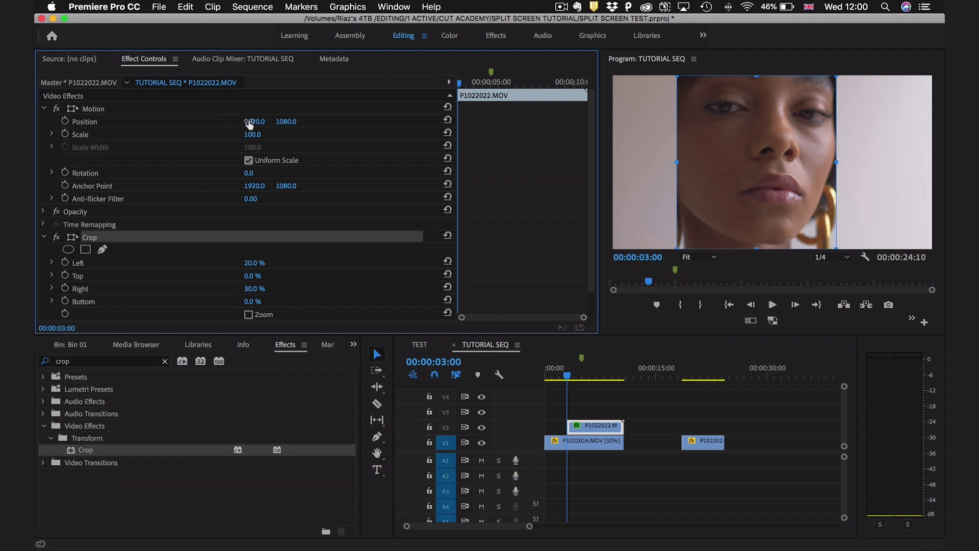
drag(249, 125, 834, 125)
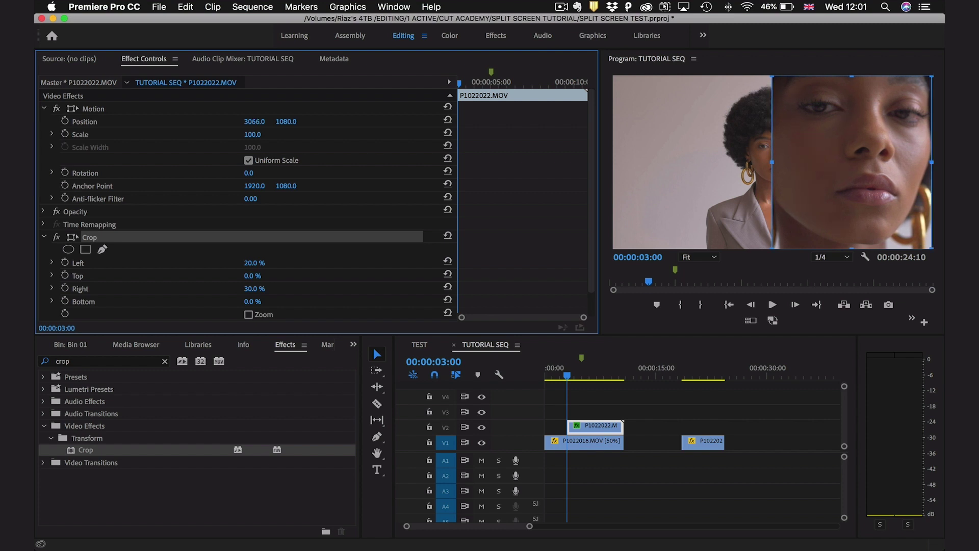
click(791, 440)
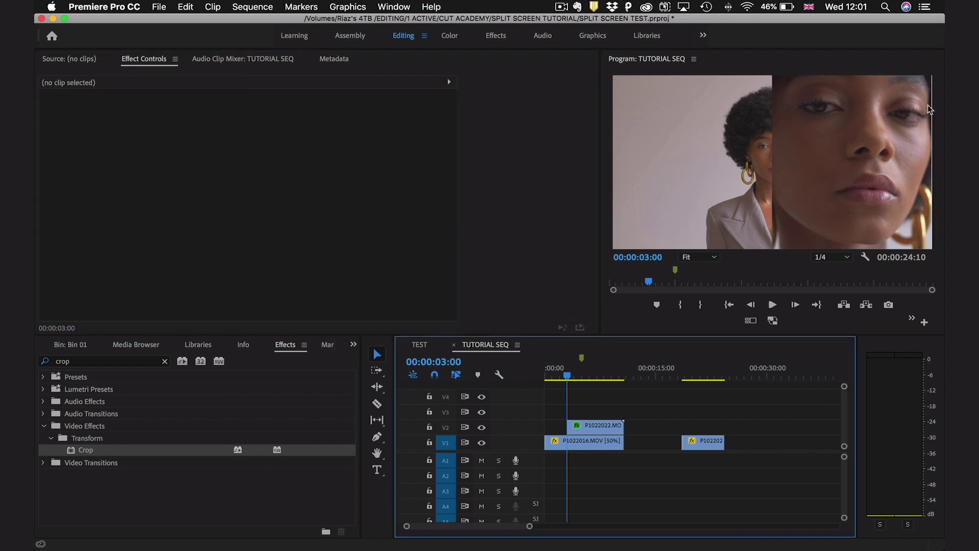
click(608, 432)
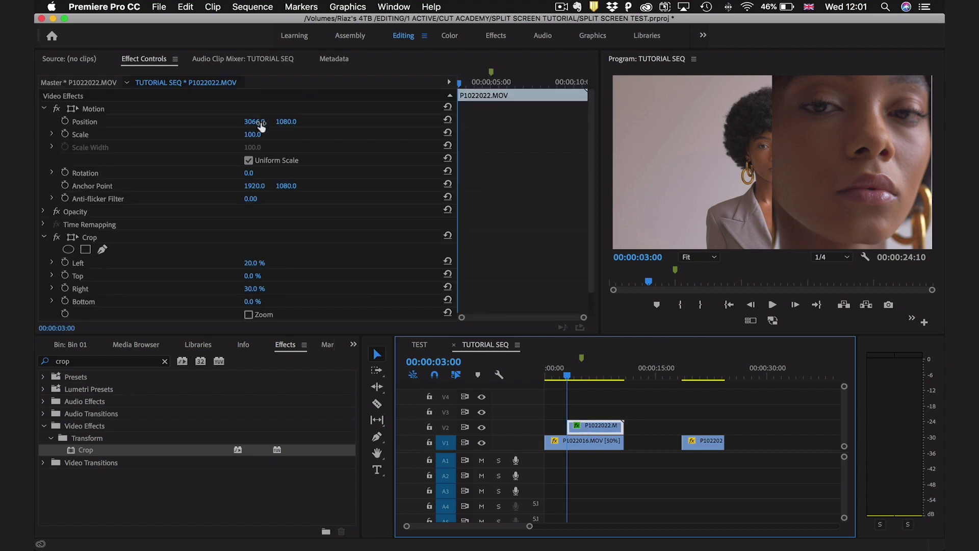
click(261, 125)
drag(261, 125, 263, 124)
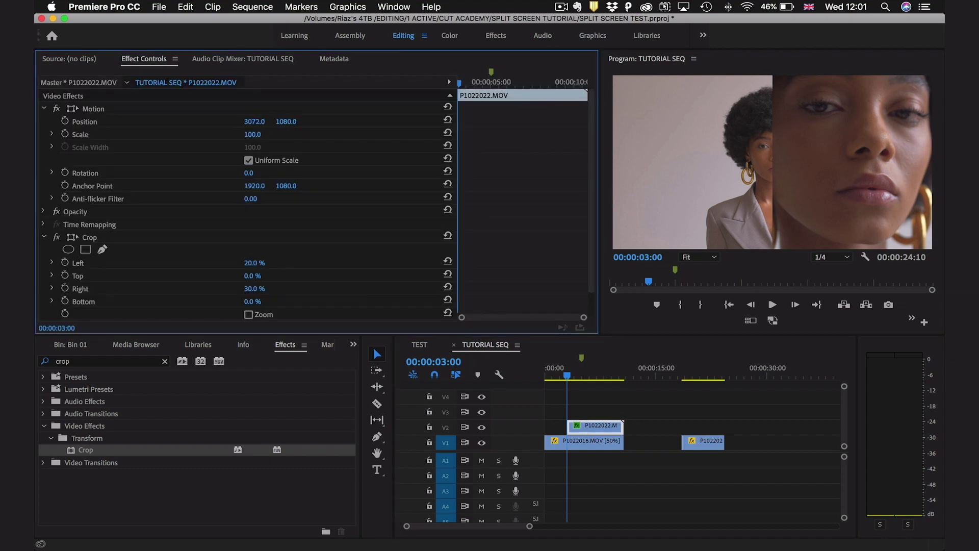
Play the sequence from near the start to preview the split screen.
click(632, 450)
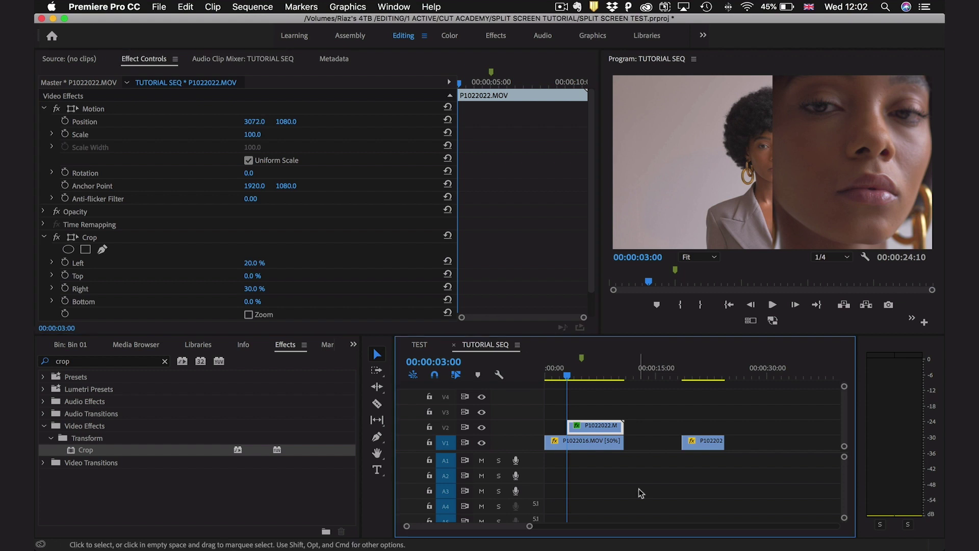
click(555, 371)
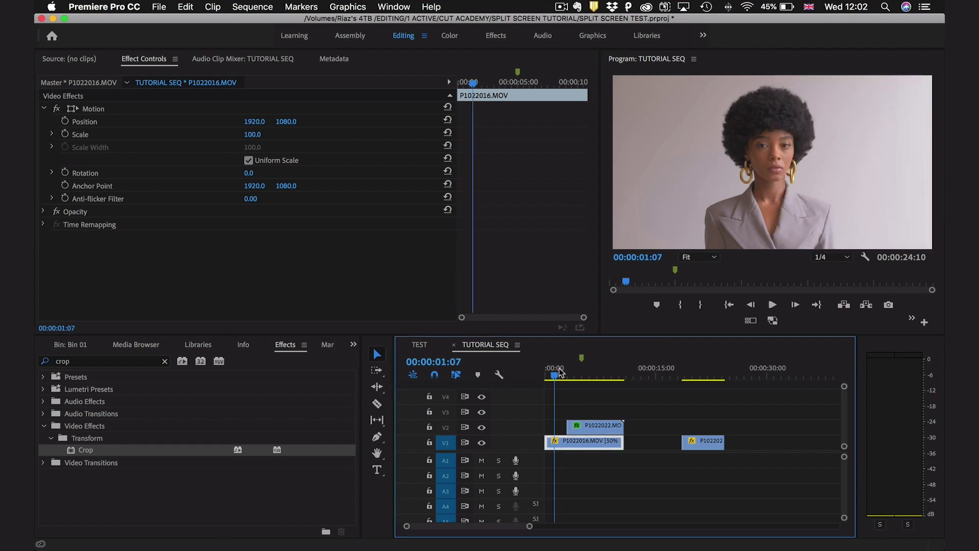
key(space)
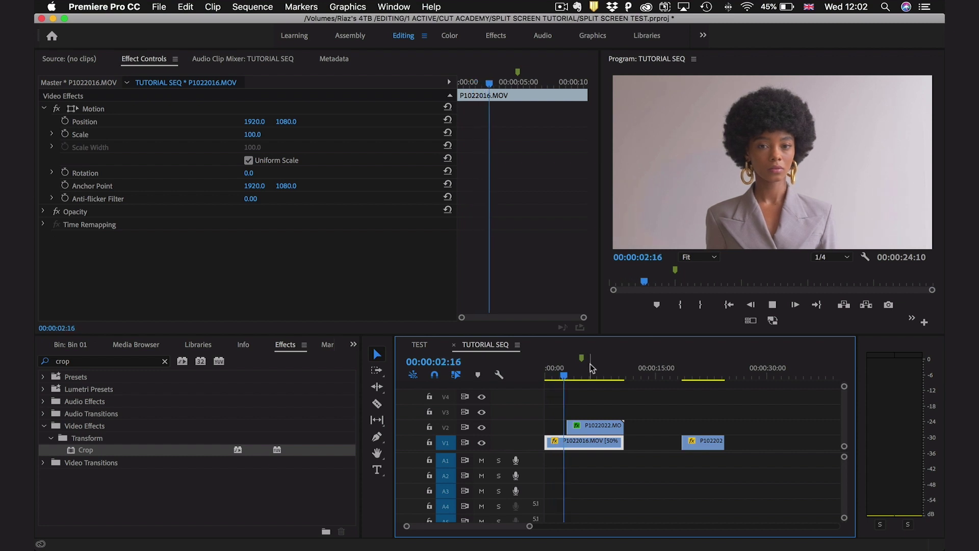
key(space)
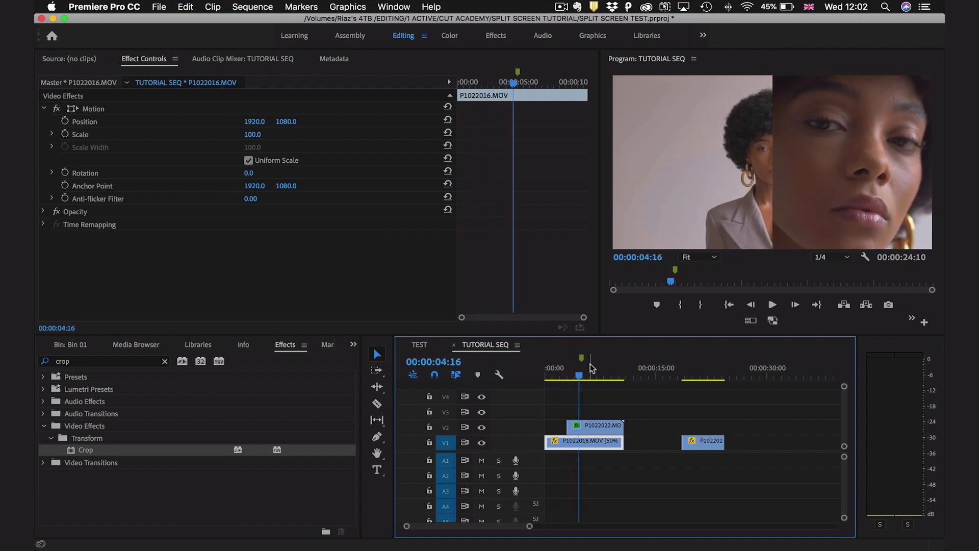
Add Position keyframes to P1022022 at 00:00:04:16 and 00:00:03:07.
click(586, 429)
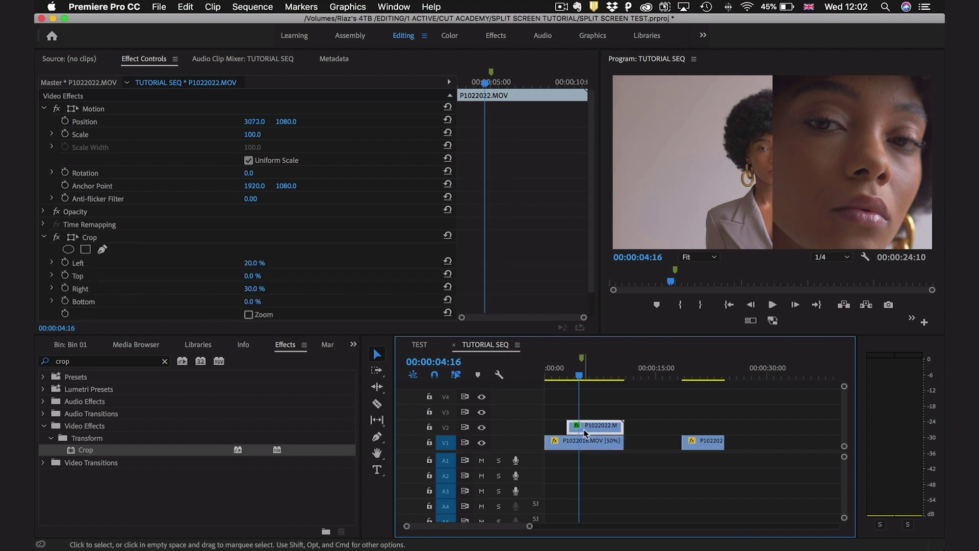
click(64, 121)
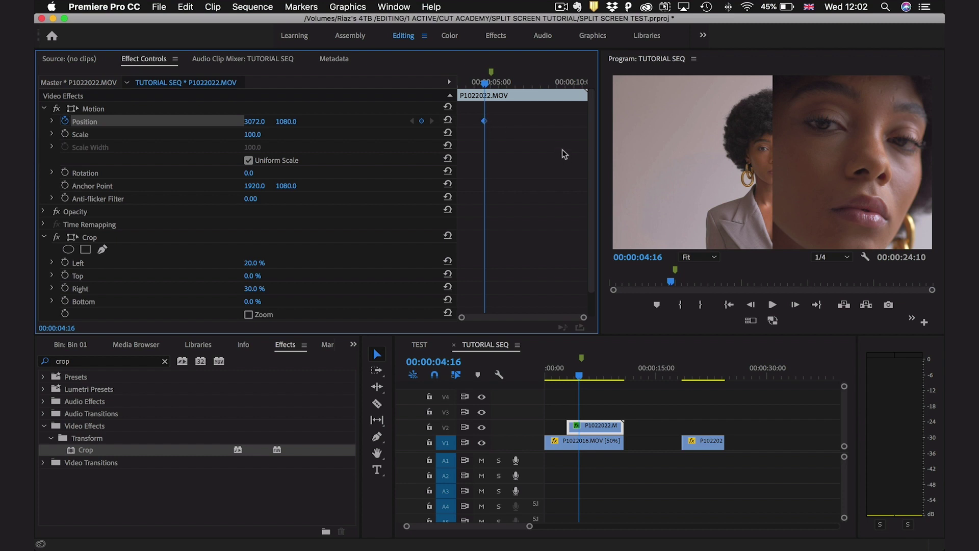
drag(485, 83, 464, 84)
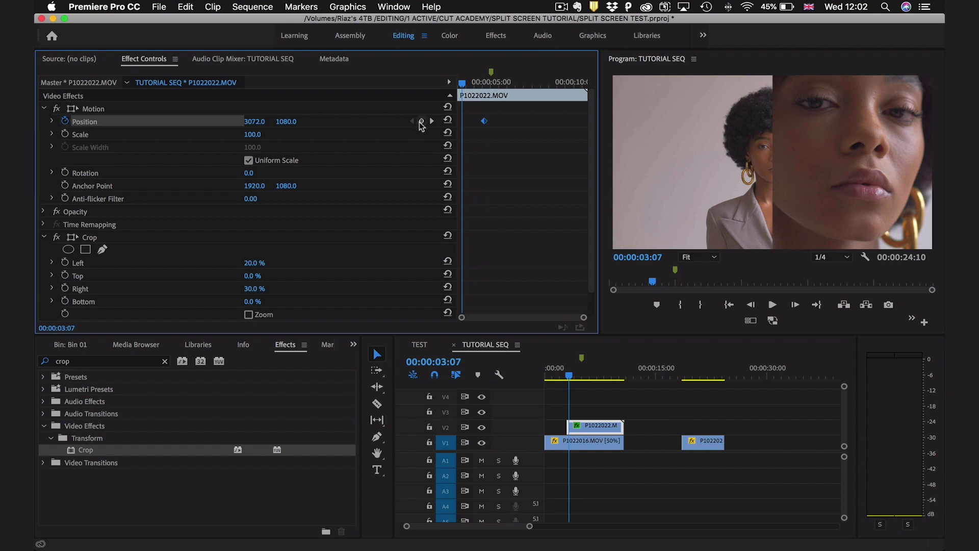
click(421, 122)
click(484, 83)
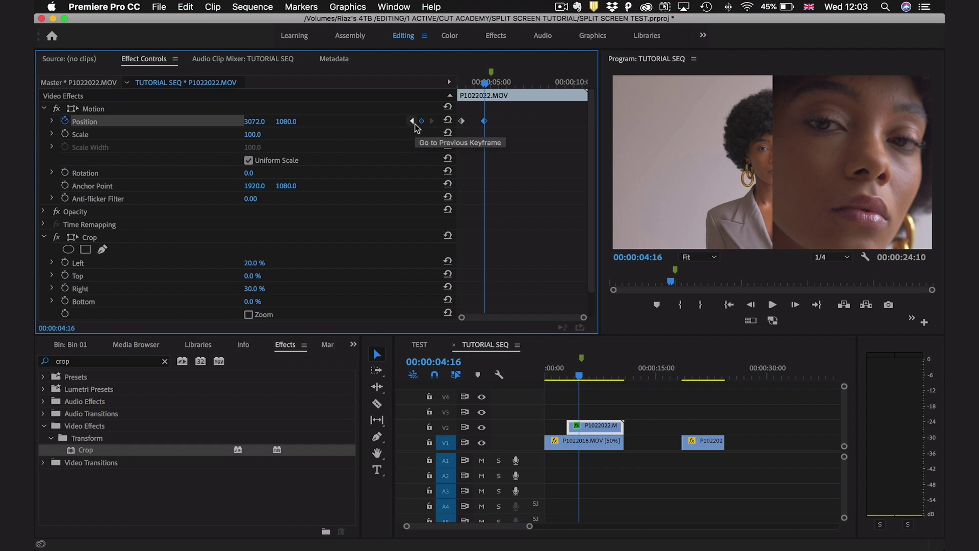
click(413, 121)
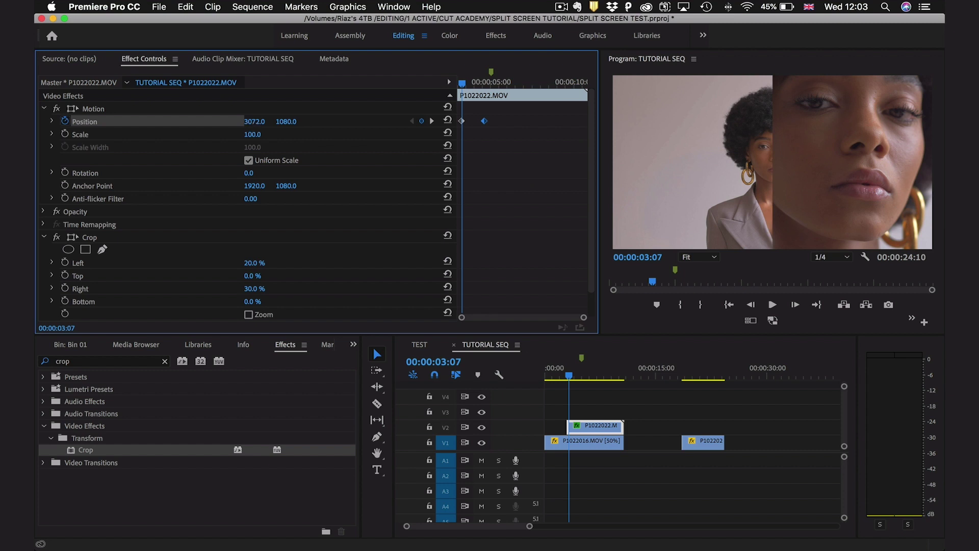
drag(254, 122, 417, 122)
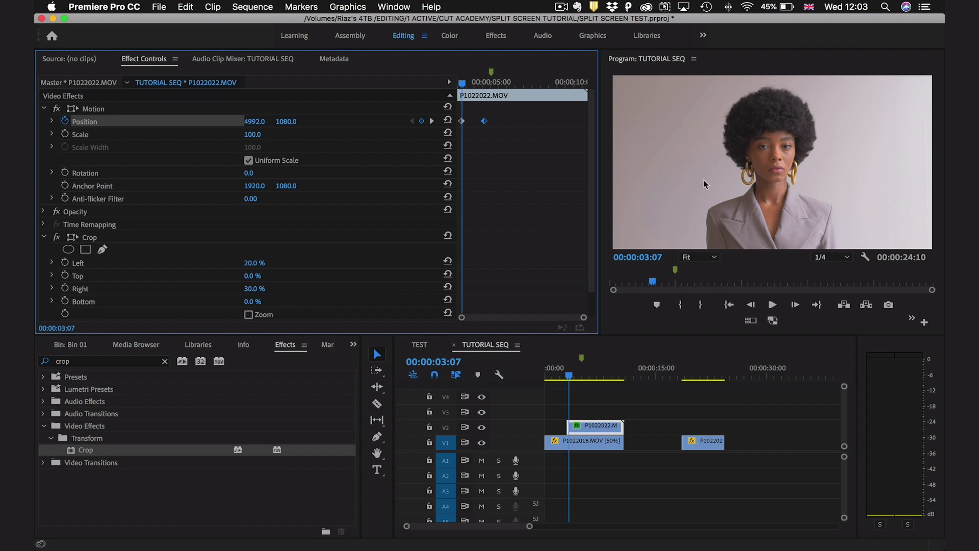
click(921, 125)
key(grave)
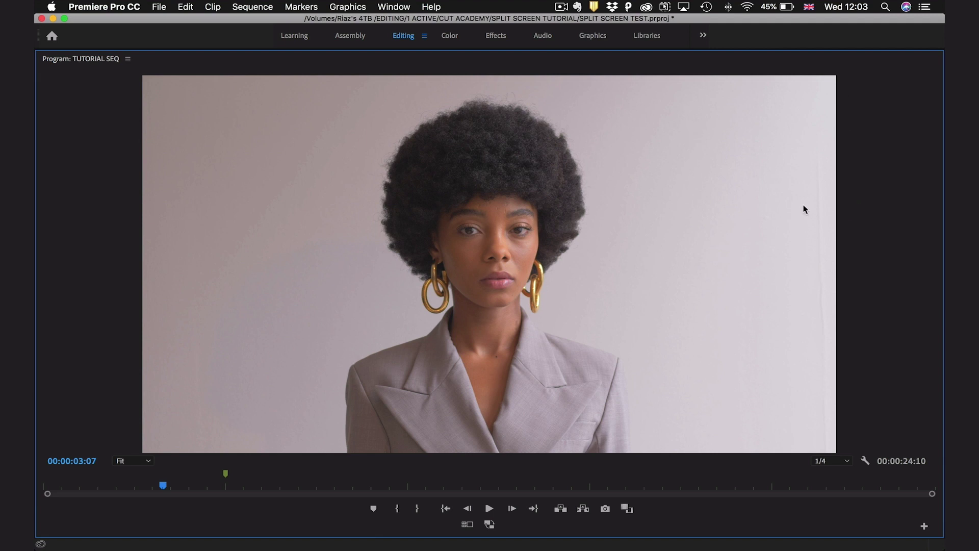
key(grave)
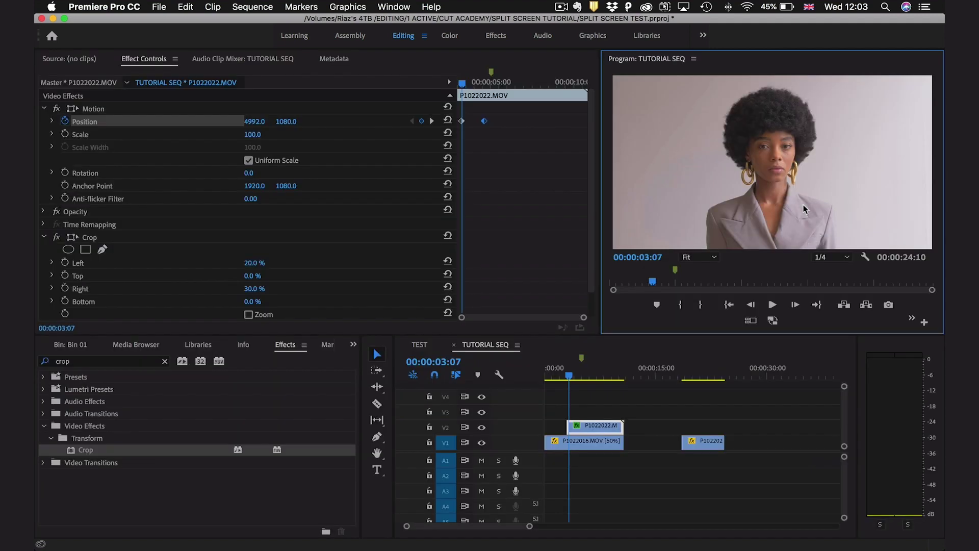
Move P1022022's end Position keyframe to 00:00:03:20, then select both Position keyframes.
click(606, 428)
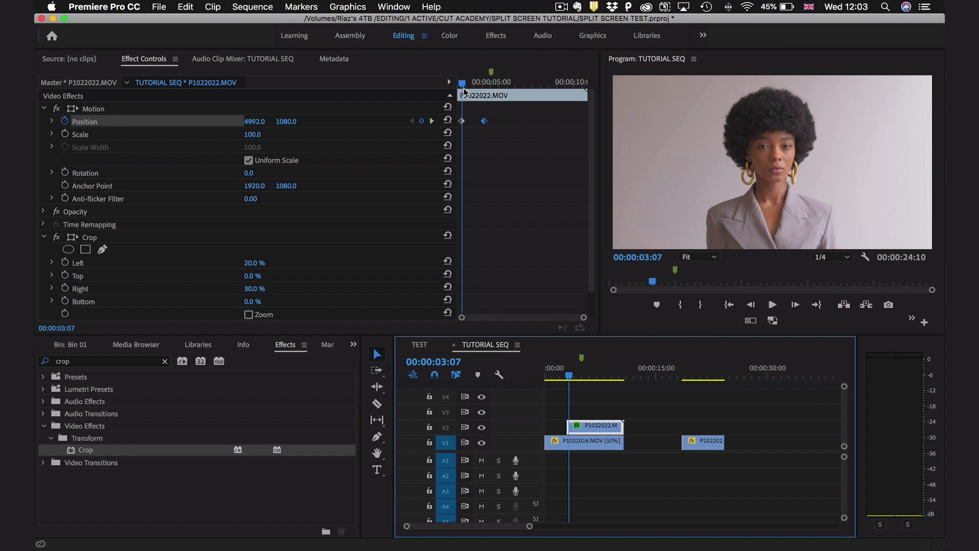
mouse_move(464, 91)
mouse_down()
mouse_move(492, 86)
mouse_move(465, 84)
mouse_up()
drag(461, 122, 459, 122)
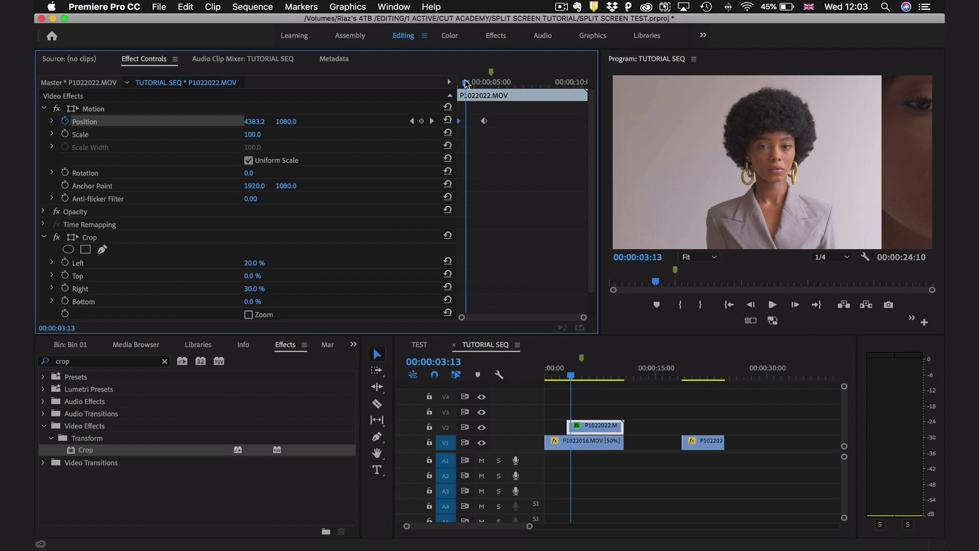
drag(465, 84, 453, 83)
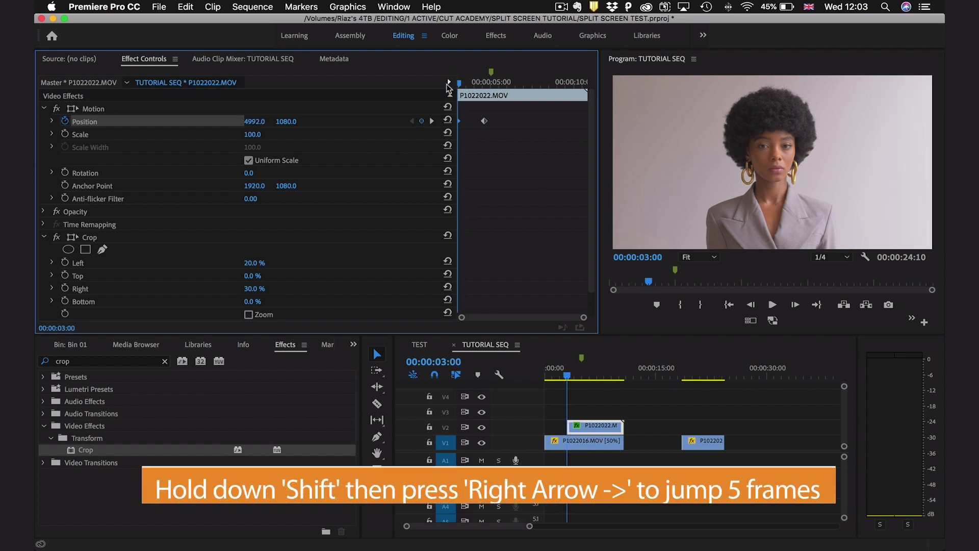
key(shift+Right)
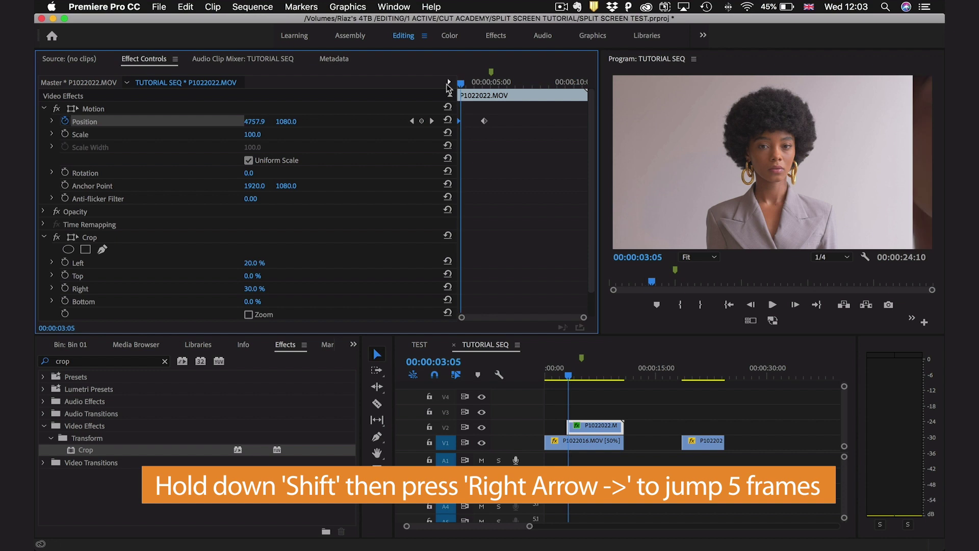
key(shift+Right)
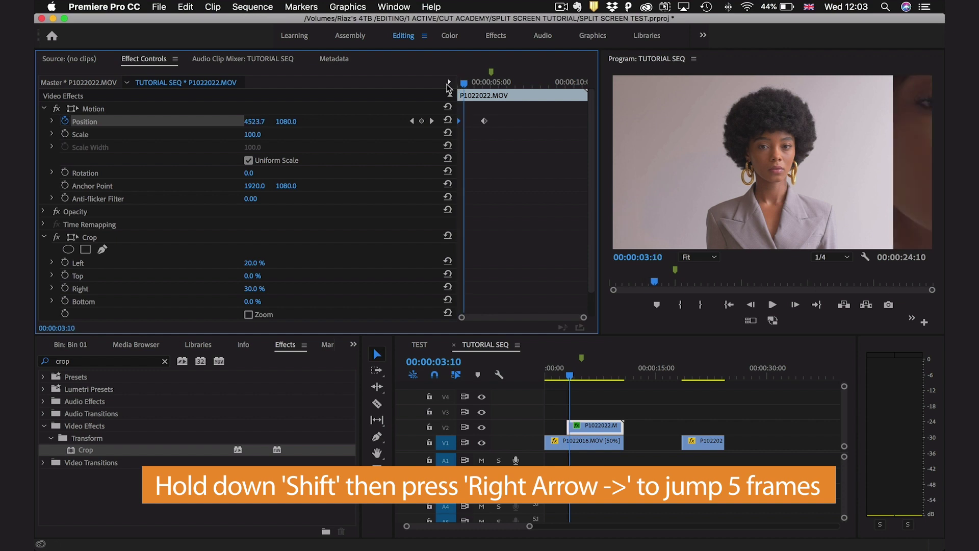
key(shift+Right)
key(shift+Right)
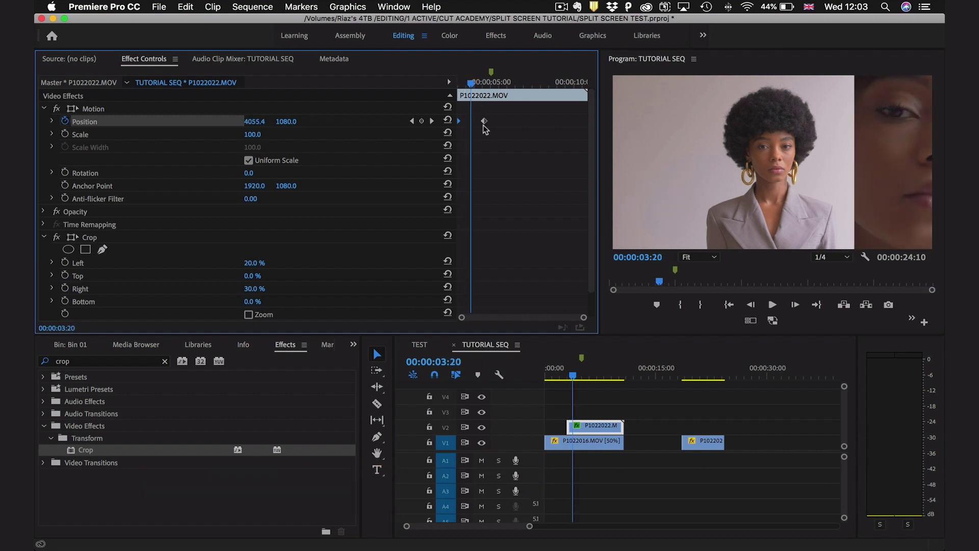
drag(483, 122, 471, 121)
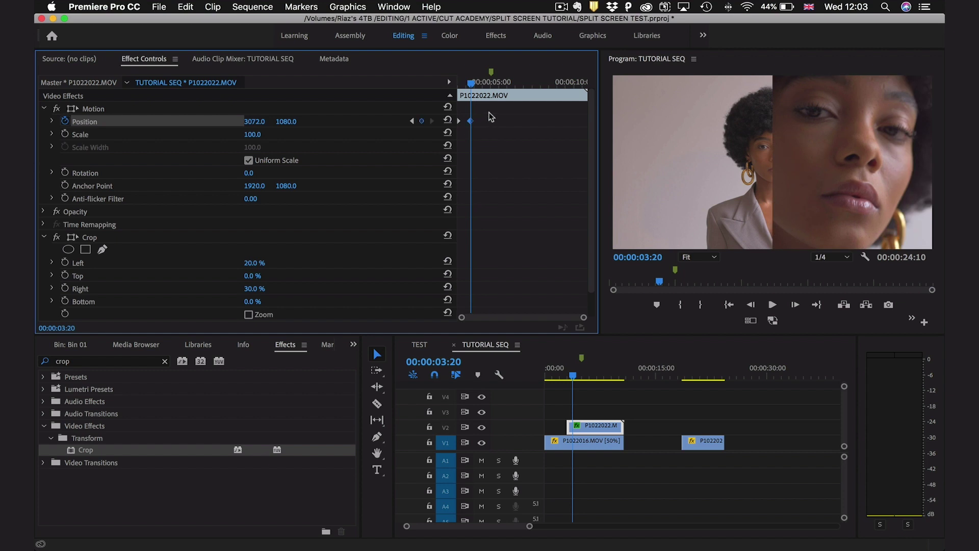
drag(491, 113, 456, 125)
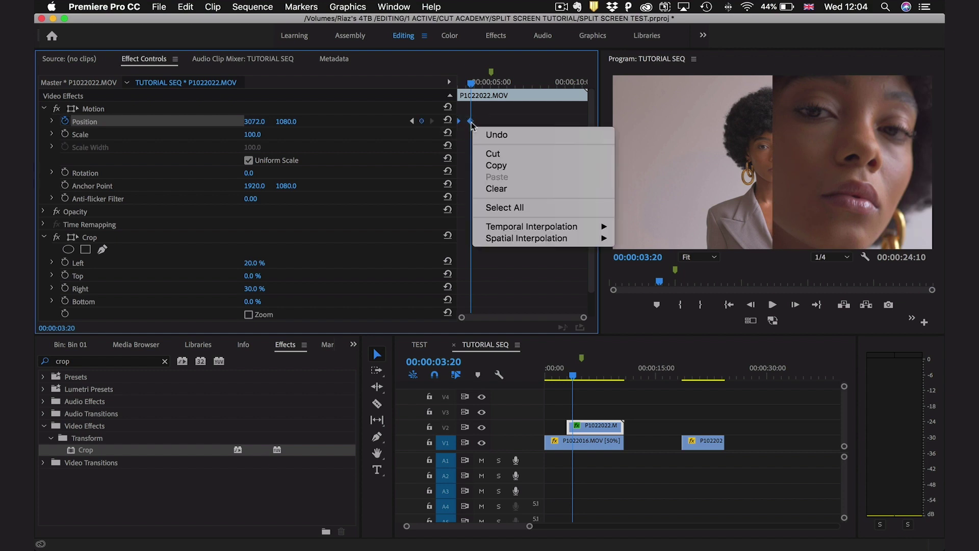
Apply Ease In interpolation to P1022022's Position keyframes and return to 00:00:03:00.
right_click(471, 126)
mouse_move(553, 228)
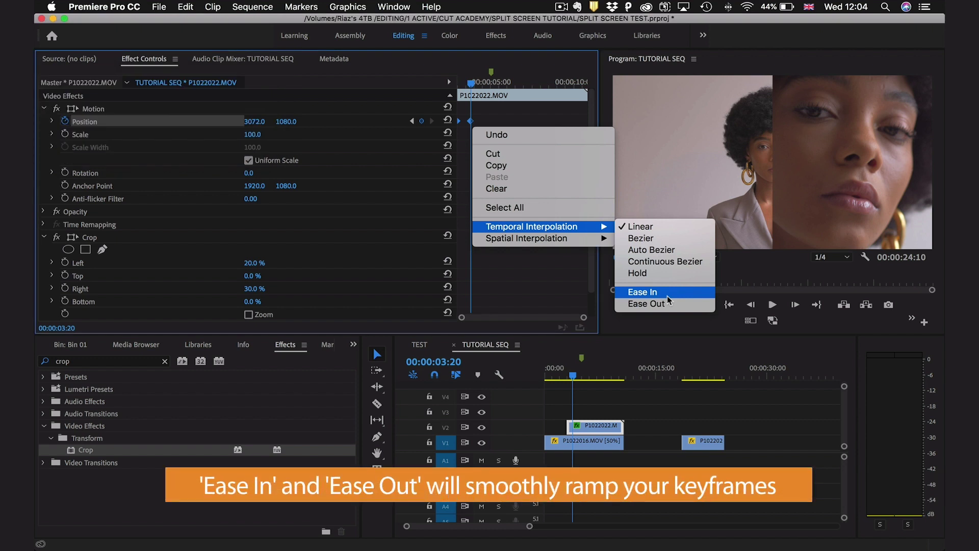
click(667, 296)
drag(471, 82, 431, 86)
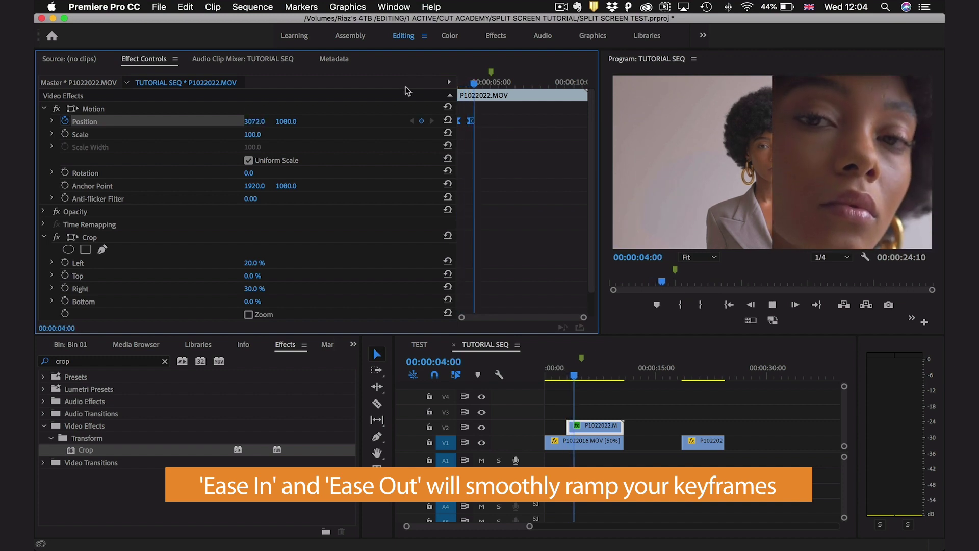
key(space)
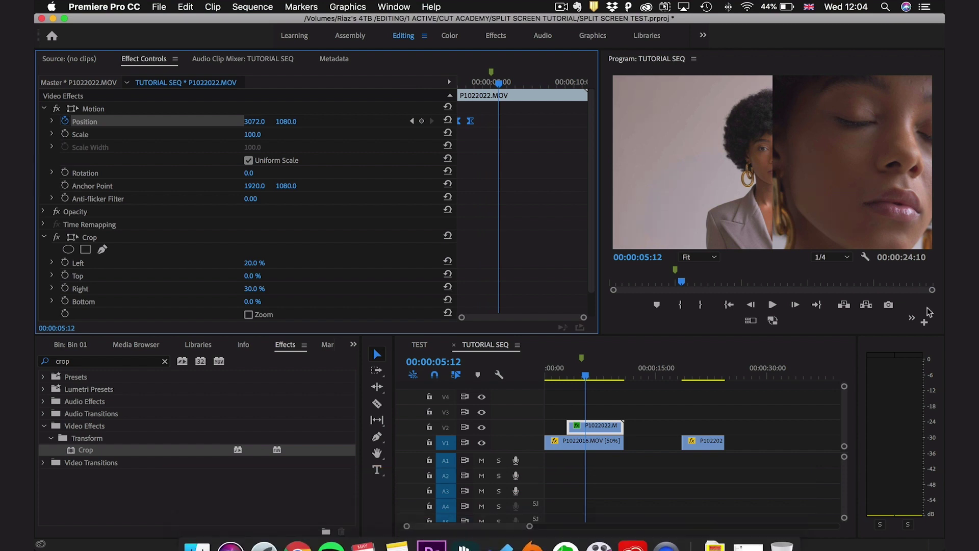
click(751, 149)
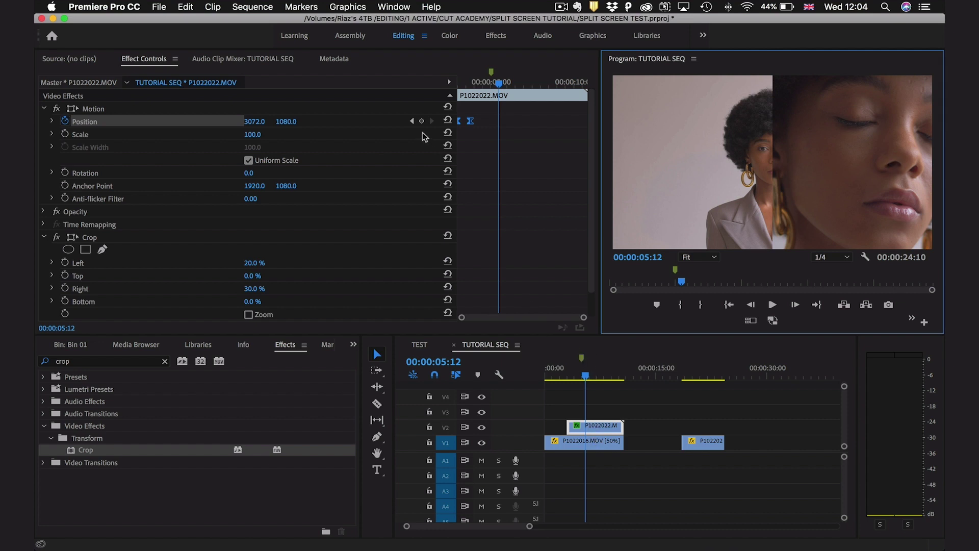
click(586, 426)
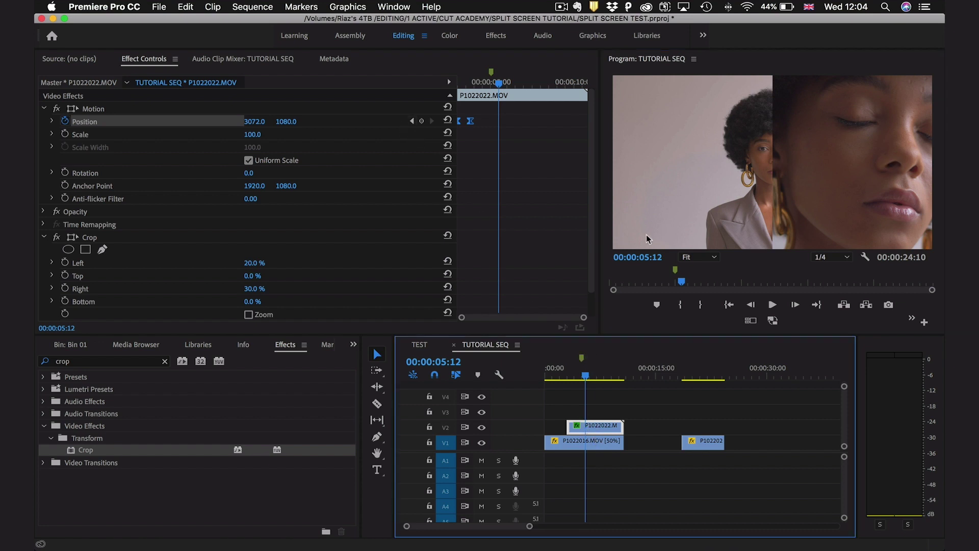
click(412, 121)
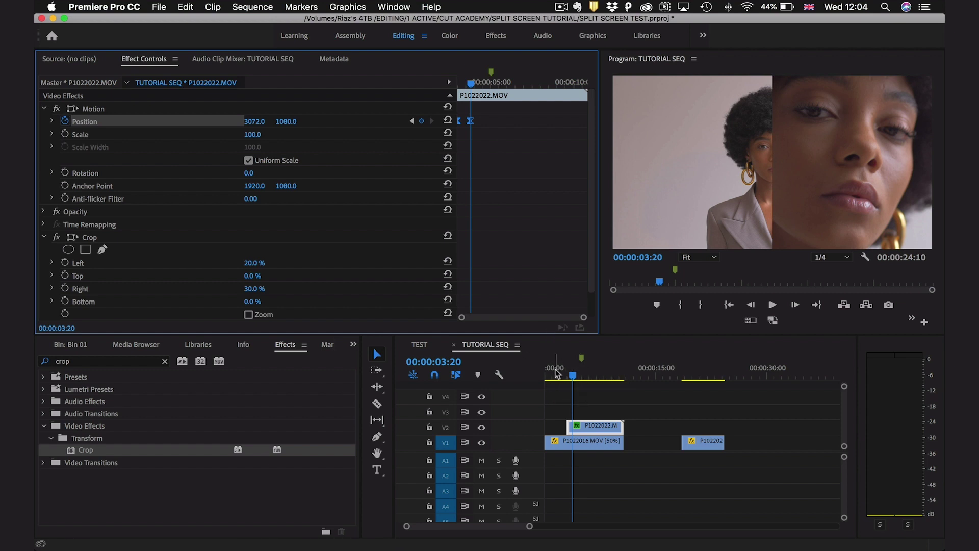
Add Position keyframes to P1022016 on V1 at 00:00:03:20 and 00:00:03:00.
click(590, 443)
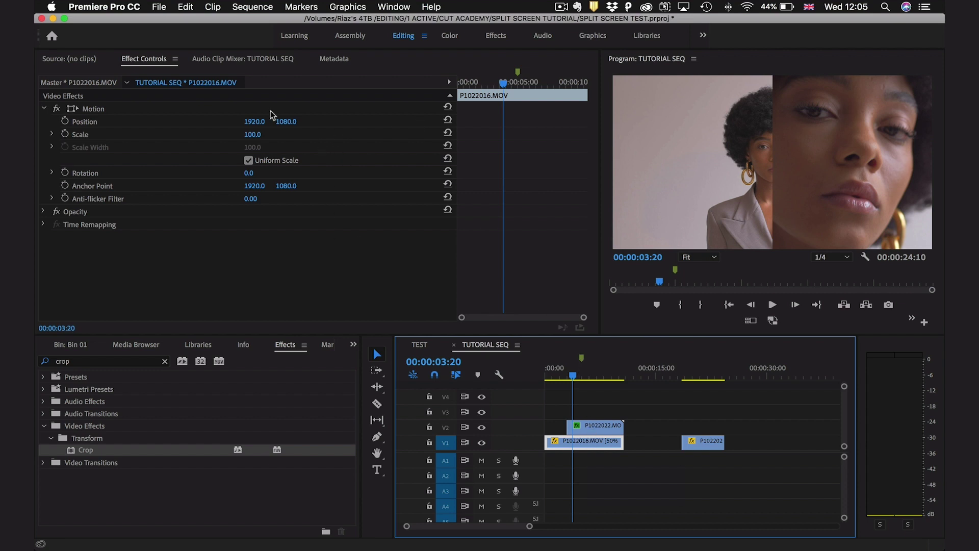
click(65, 122)
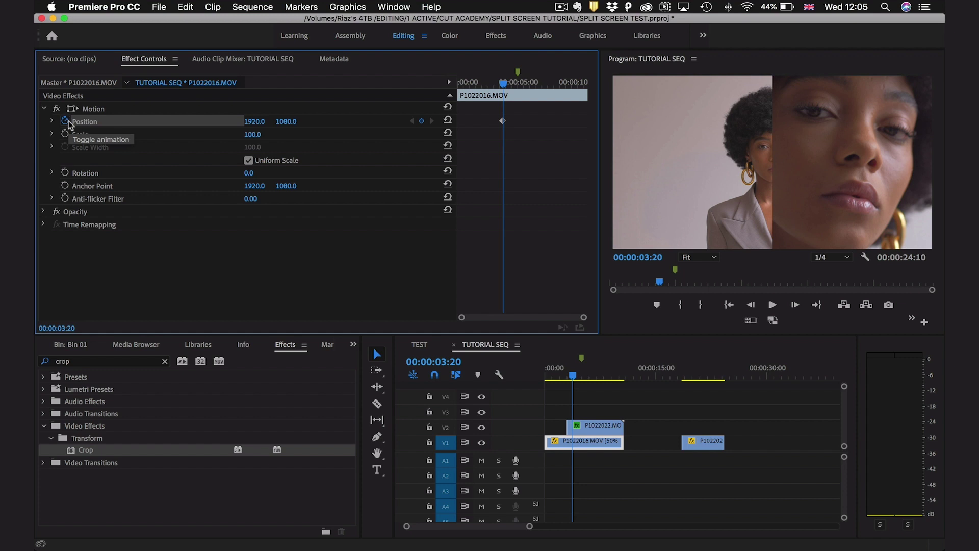
click(603, 426)
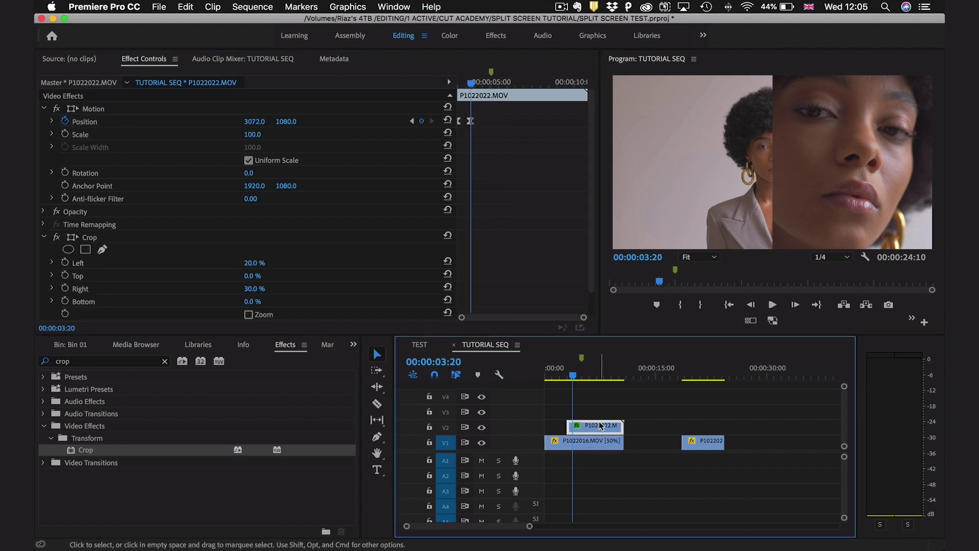
click(414, 127)
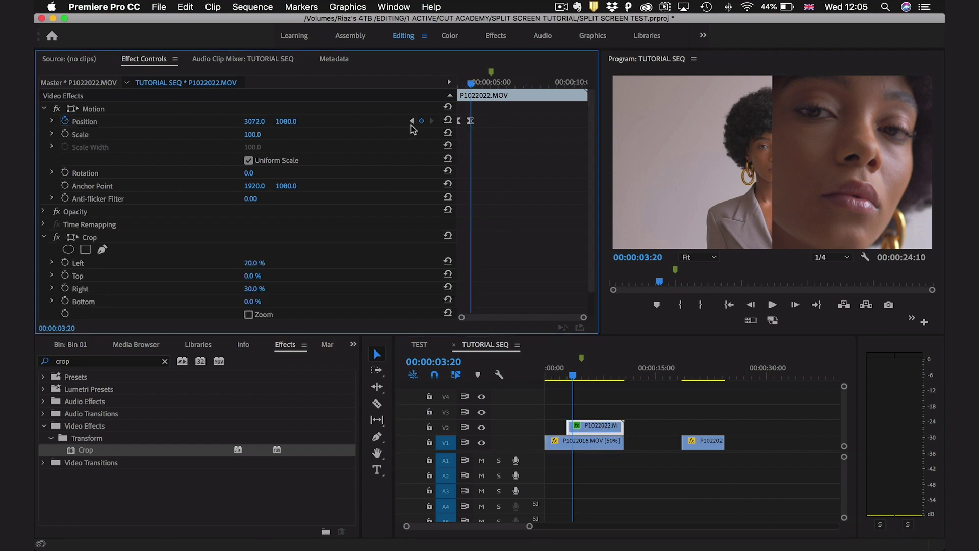
click(413, 127)
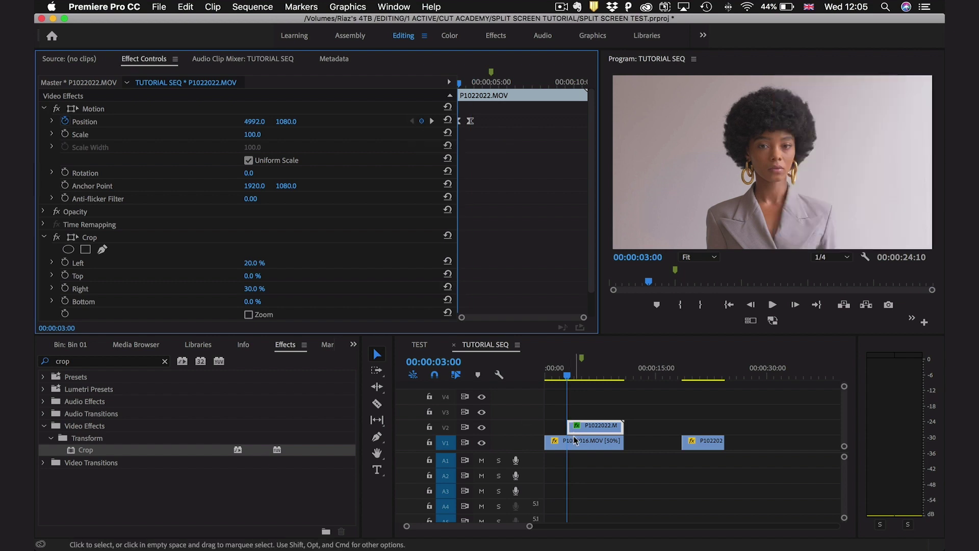
click(575, 440)
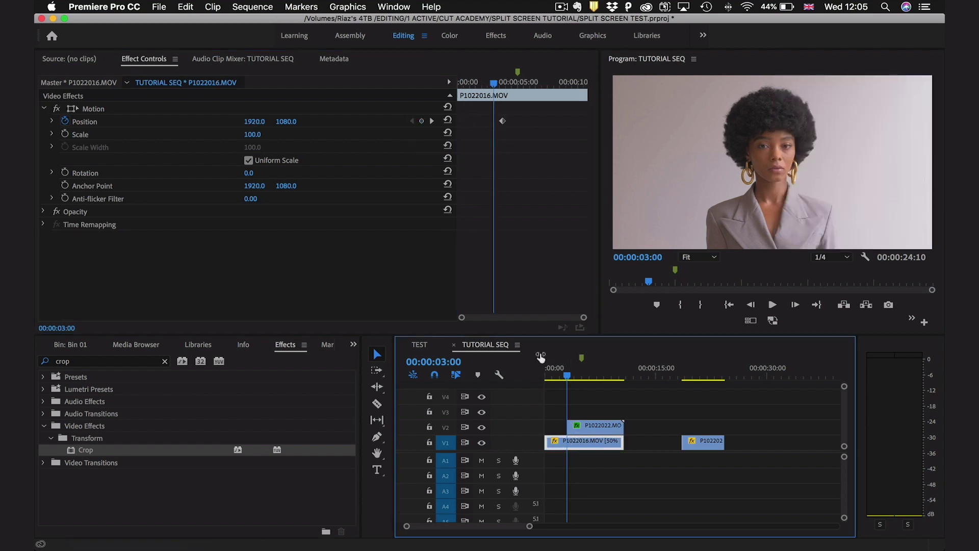
click(421, 121)
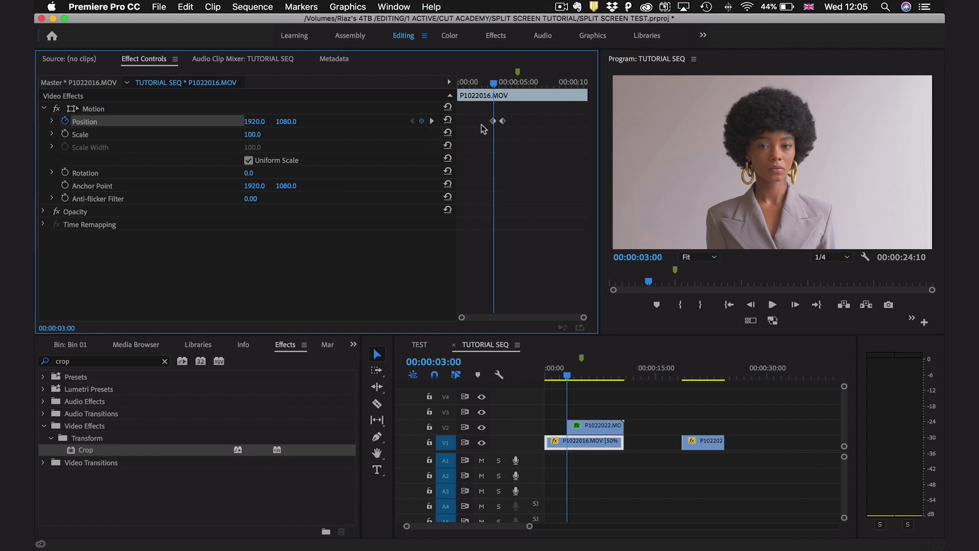
Slide P1022016 left to X 986.0 at 00:00:03:20, then Ease In both Position keyframes.
click(432, 121)
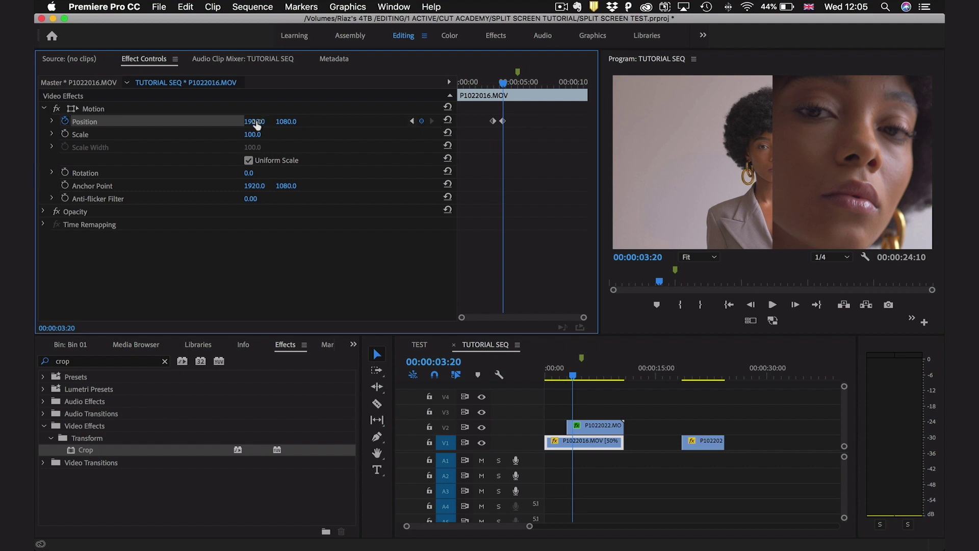
drag(254, 121, 118, 122)
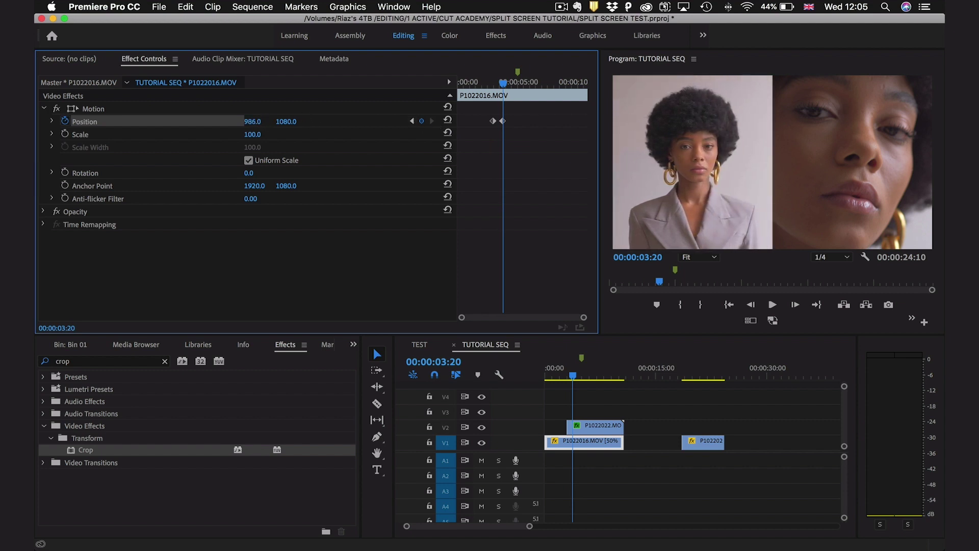
click(411, 121)
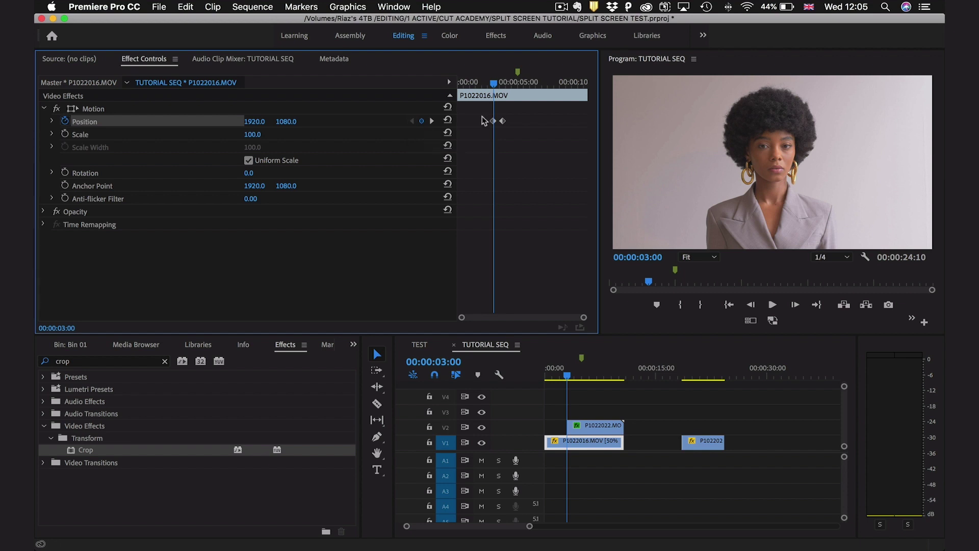
drag(510, 107, 479, 134)
right_click(502, 124)
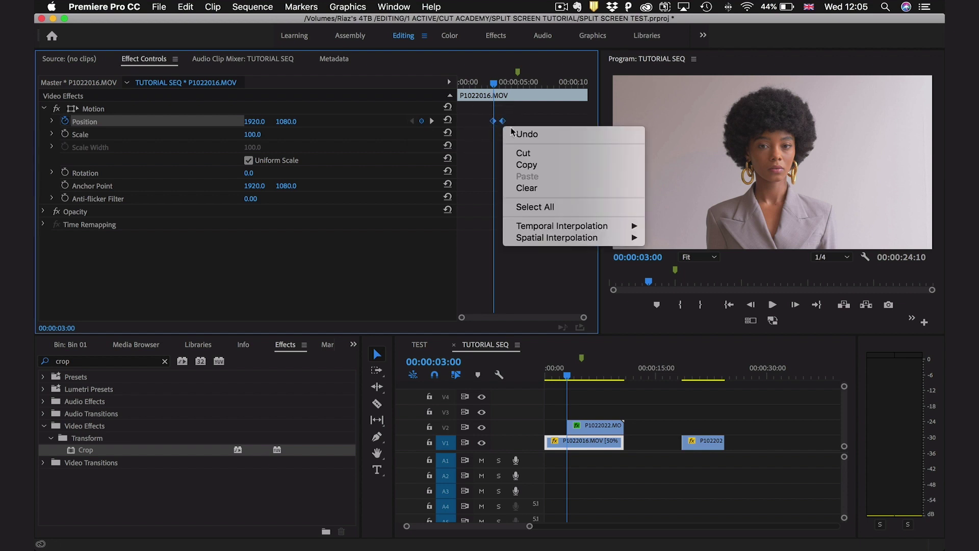
mouse_move(534, 226)
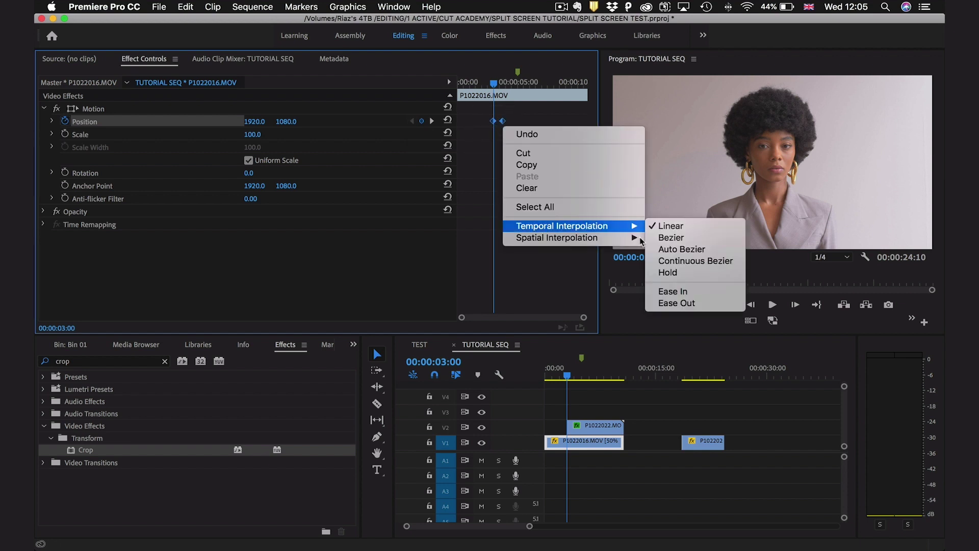
click(675, 291)
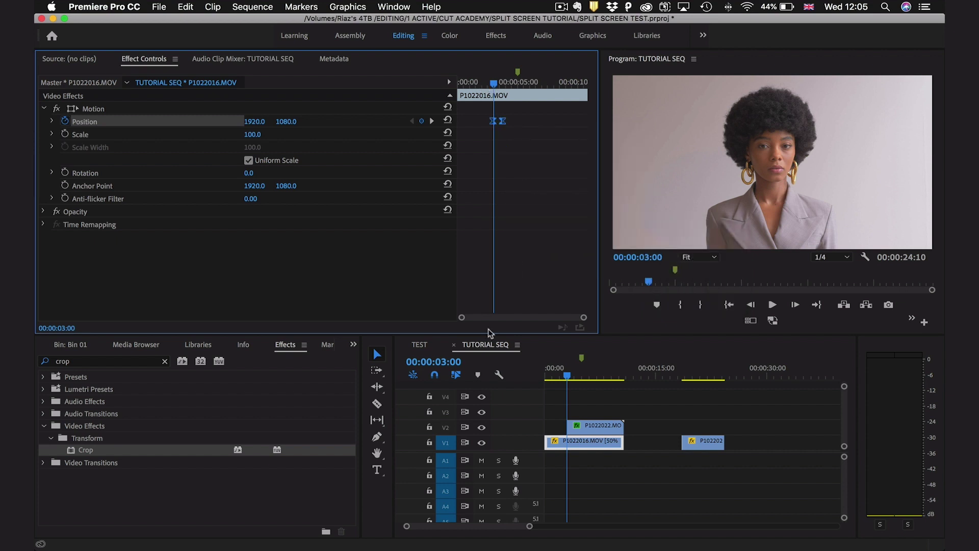
Play TUTORIAL SEQ from the start to watch the woman's clip ease into the split screen.
click(568, 365)
key(Home)
key(space)
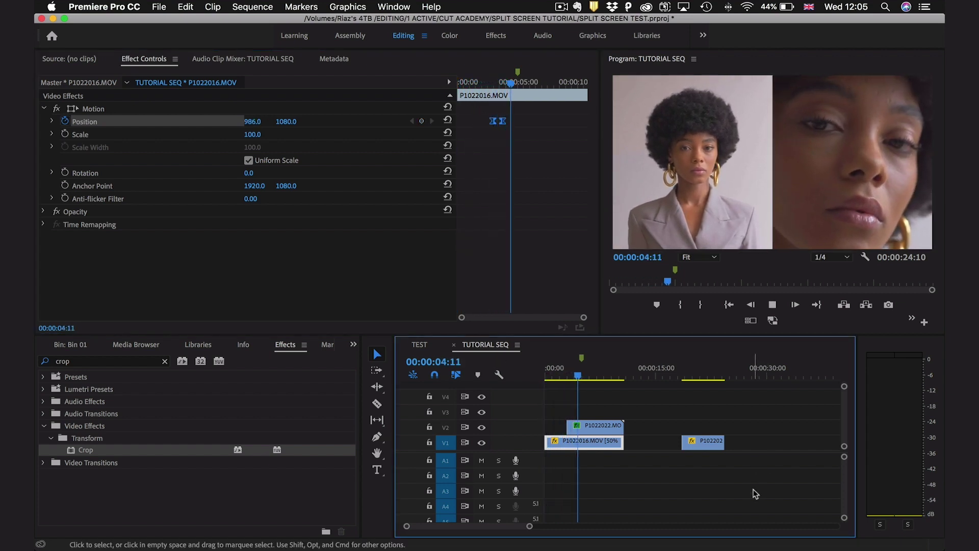
key(space)
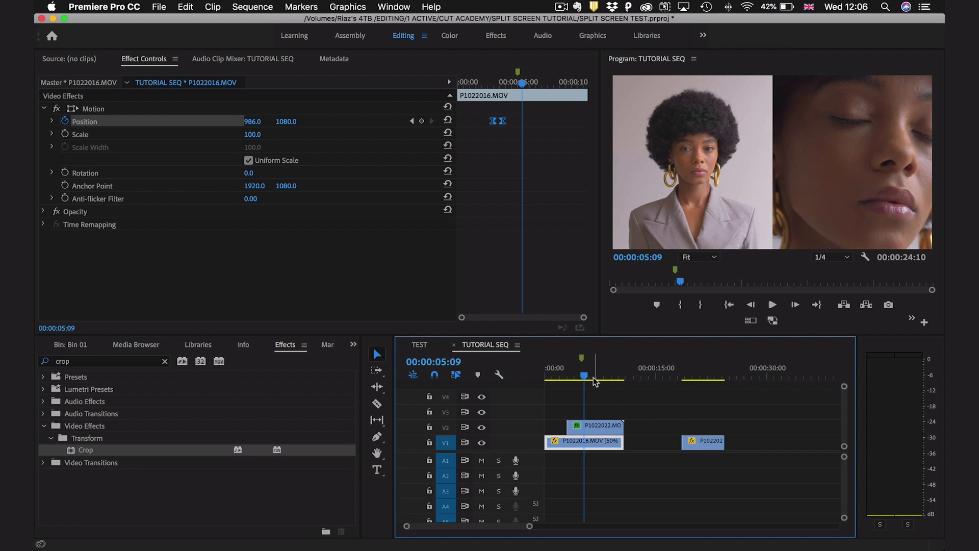
Park the playhead at 00:00:06:00 and move P1022024 from V1 up onto track V3.
click(565, 377)
drag(565, 377, 569, 377)
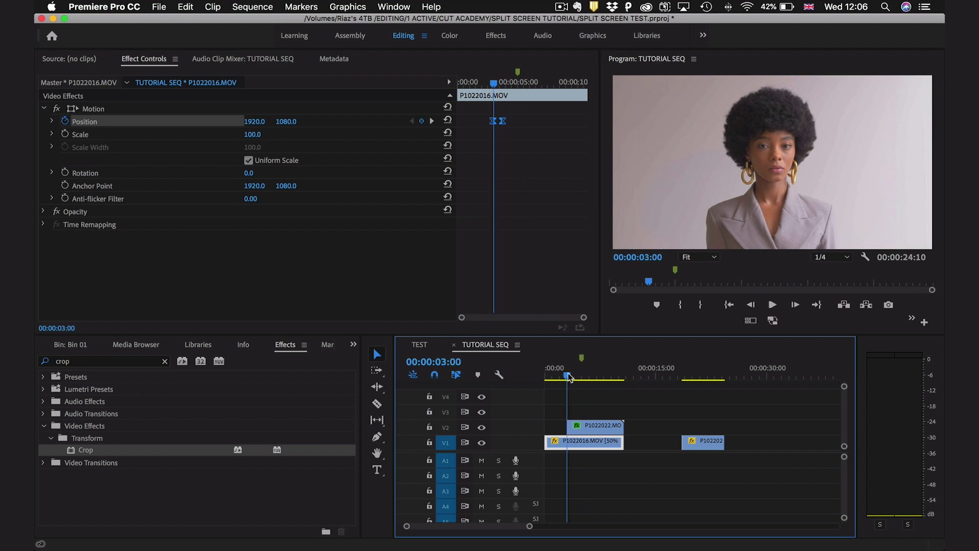
click(470, 363)
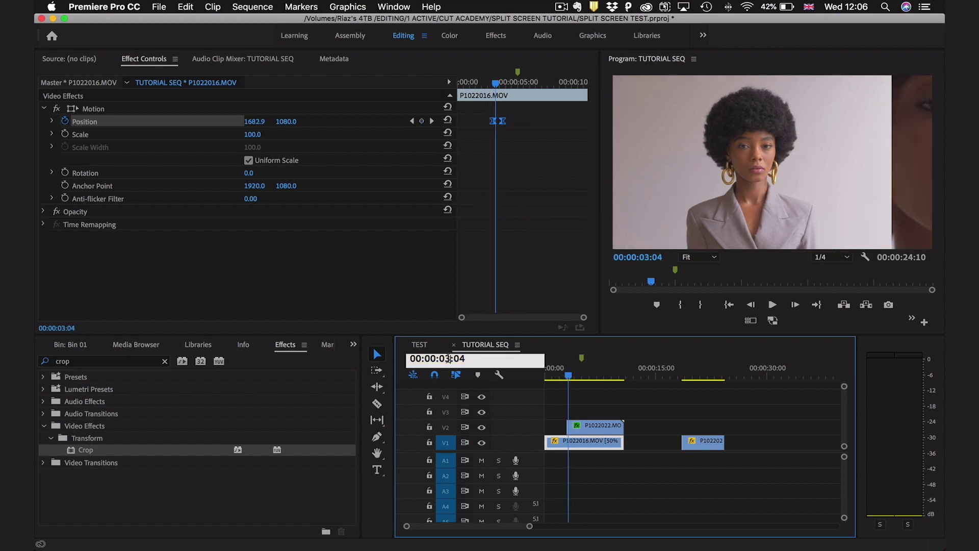
key(BackSpace)
text(6)
key(BackSpace)
text(0)
key(Return)
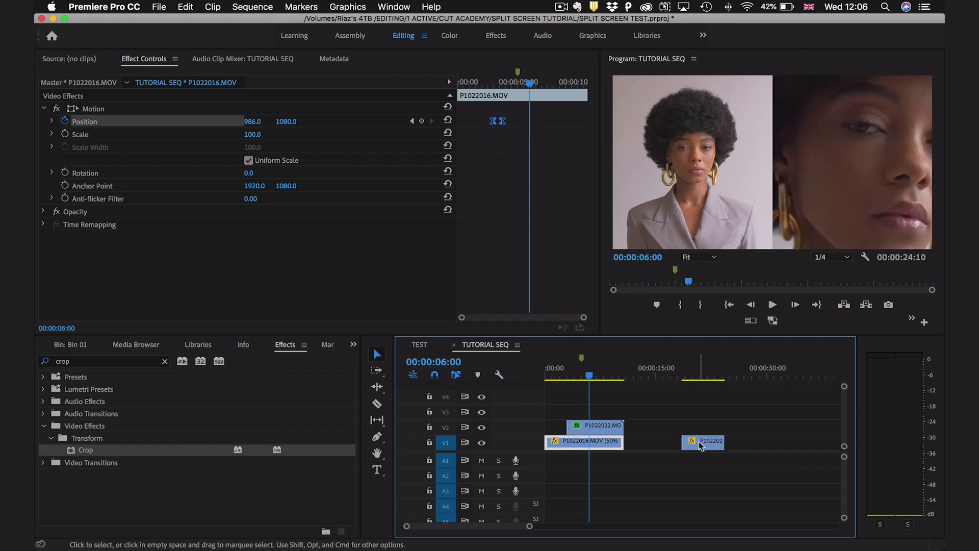
drag(699, 441, 607, 412)
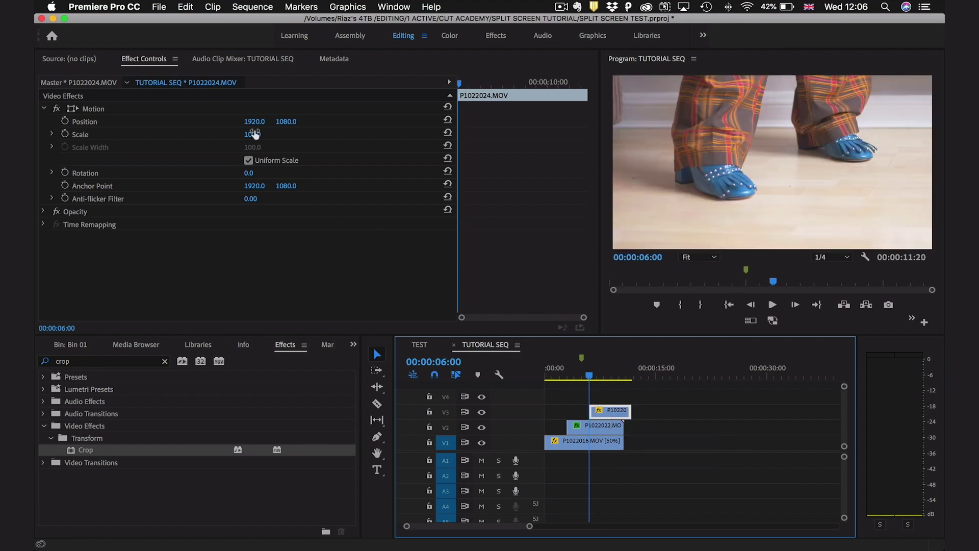
Scale P1022024 to 50 and position it at 958, 1582 in the lower-left quarter.
drag(255, 134, 182, 121)
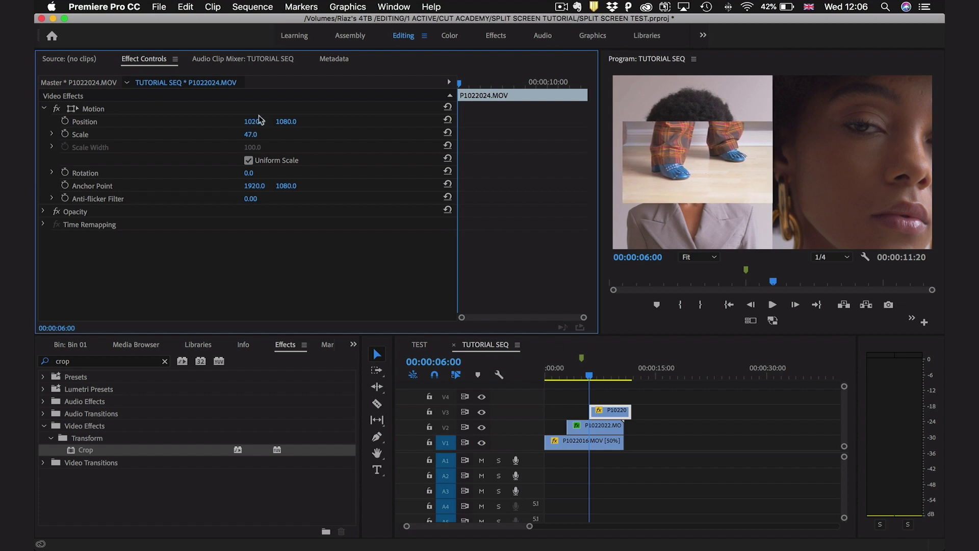
click(255, 135)
text(50)
key(Return)
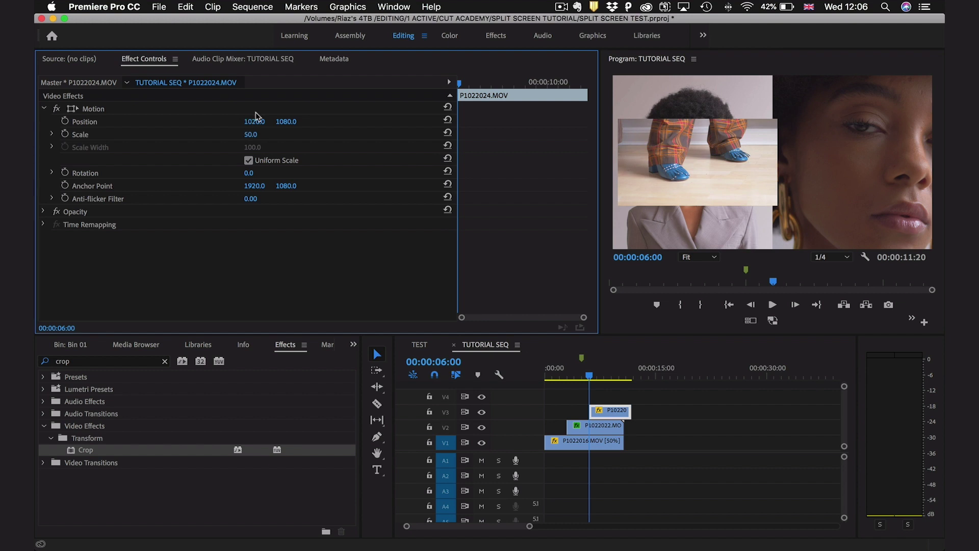
drag(254, 122, 223, 122)
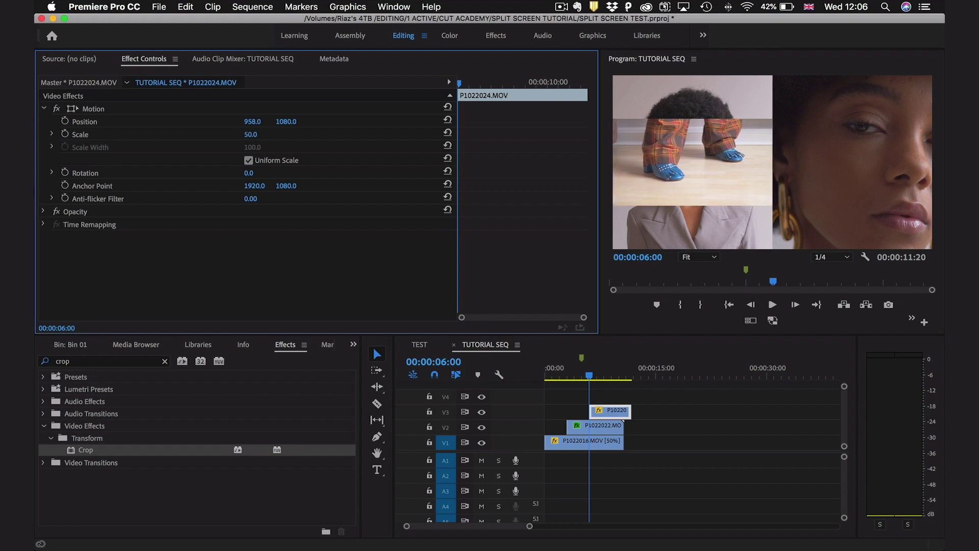
drag(286, 122, 543, 122)
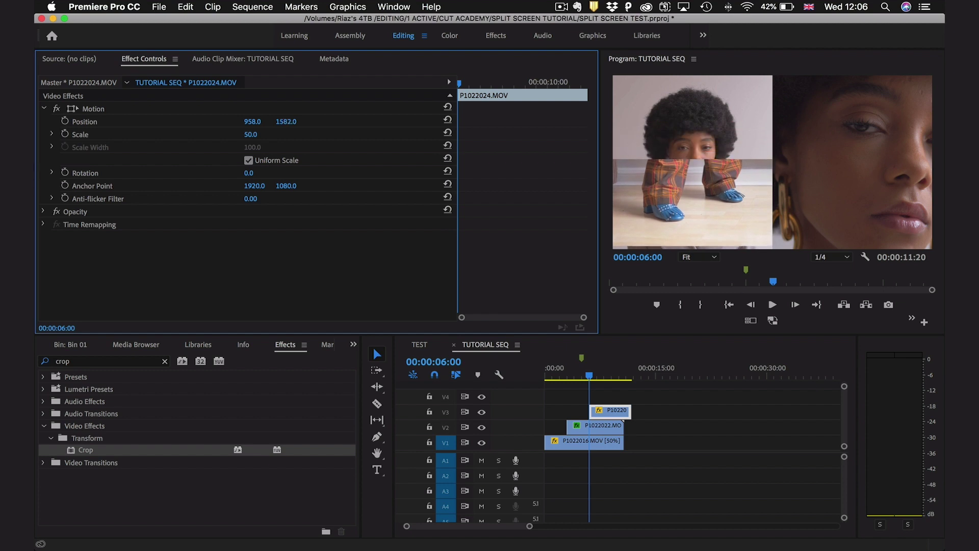
key(grave)
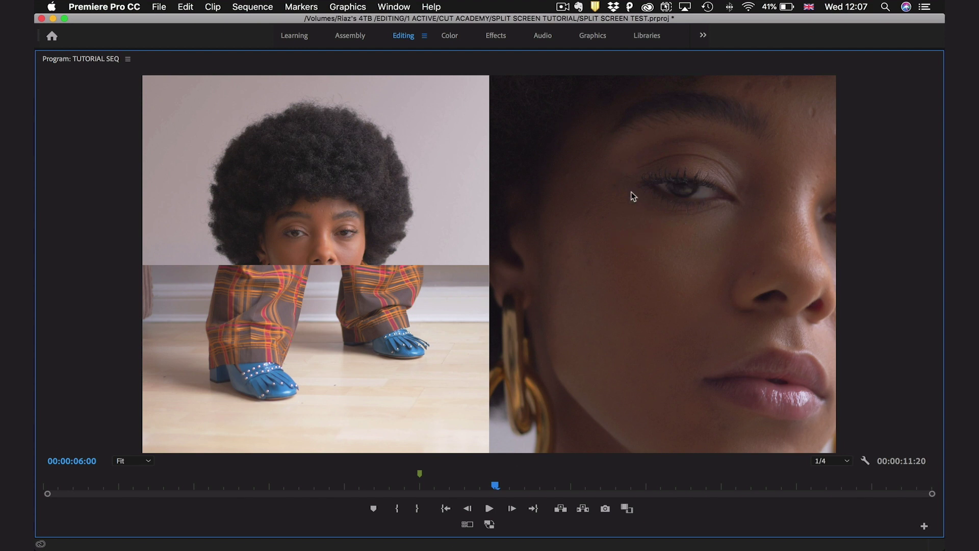
Enable Position keyframing on P1022024 with keyframes at 06:00 and 06:20.
key(grave)
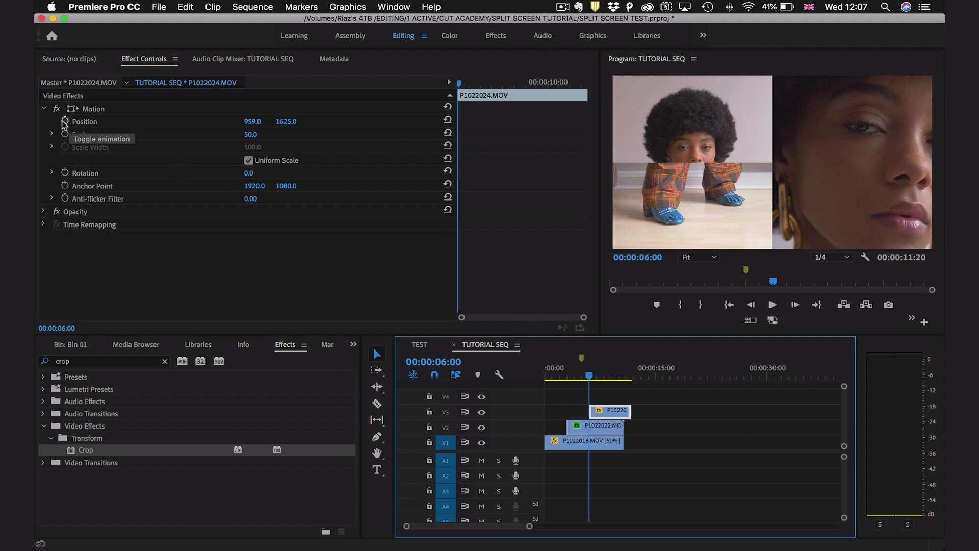
click(64, 123)
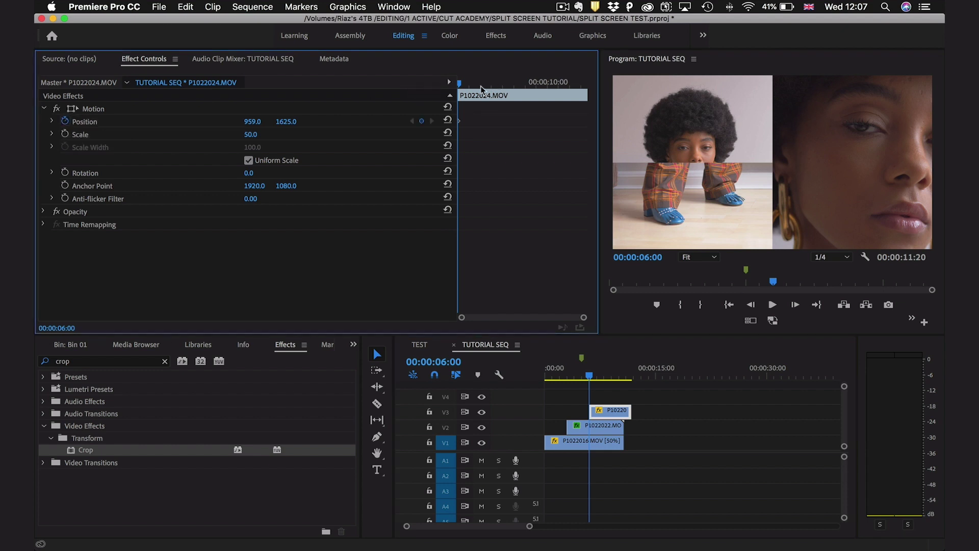
key(space)
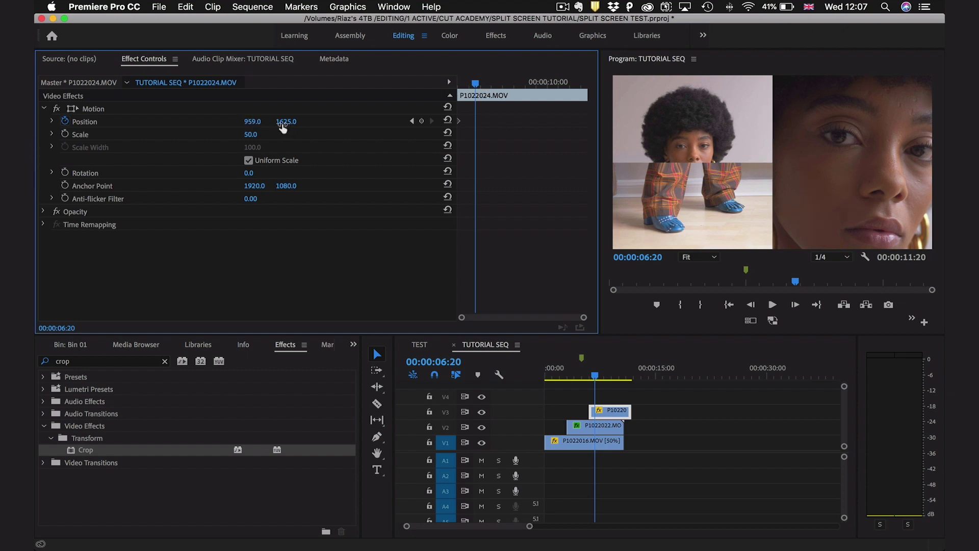
click(421, 121)
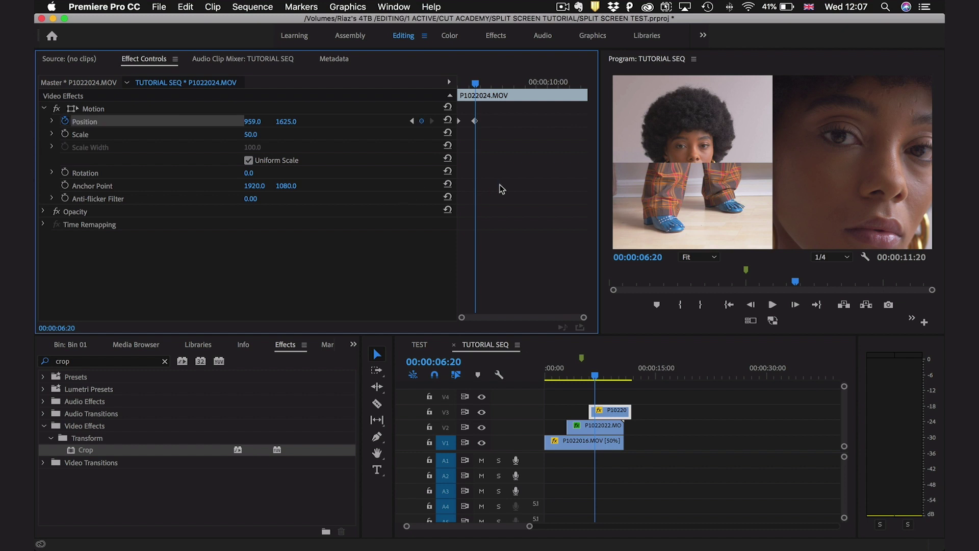
click(479, 121)
click(412, 121)
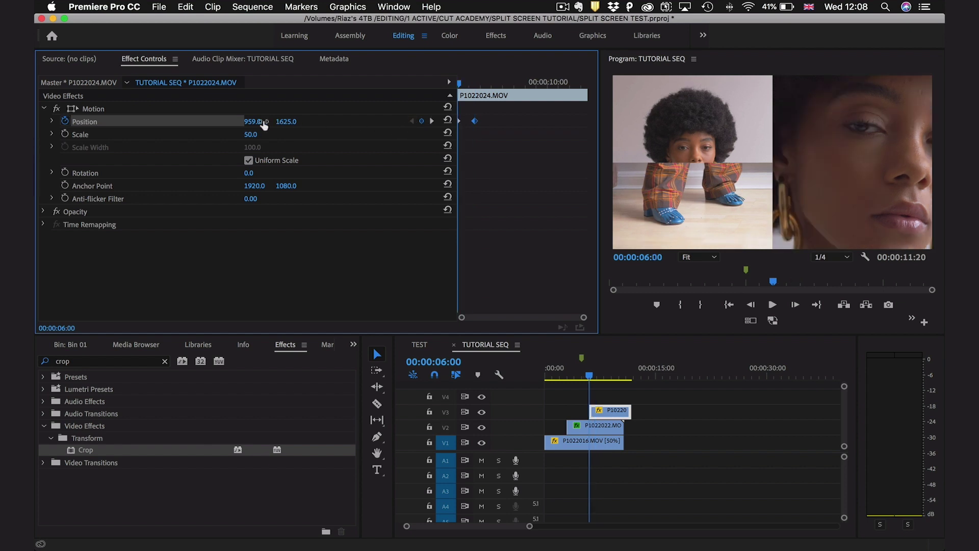
Set the 06:00 keyframe to Position 959, 2720 below the frame and preview the slide-up.
drag(255, 121, 833, 122)
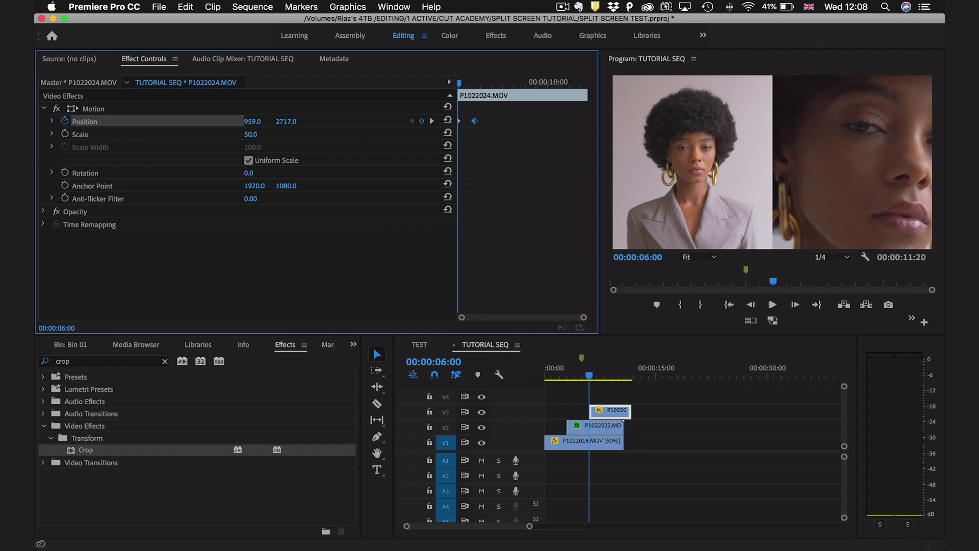
click(932, 154)
key(grave)
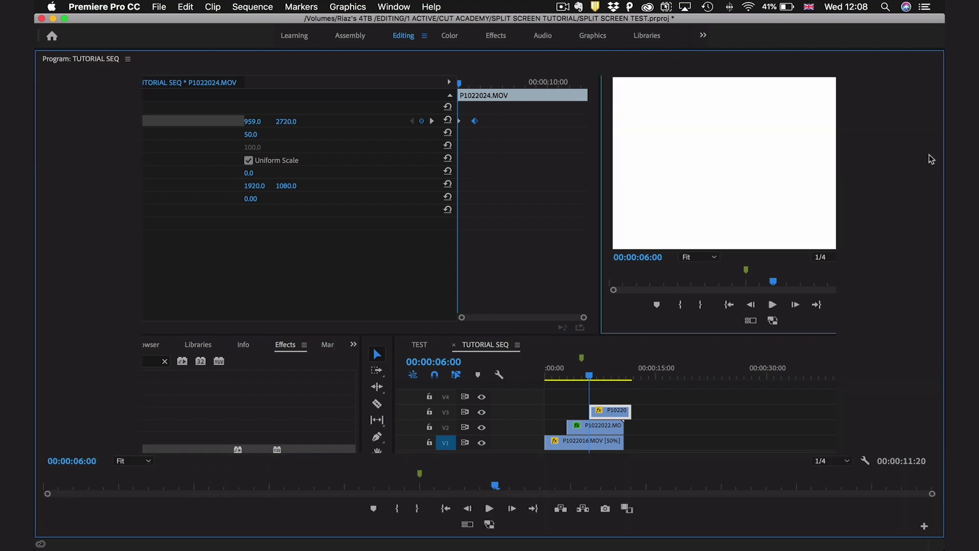
key(grave)
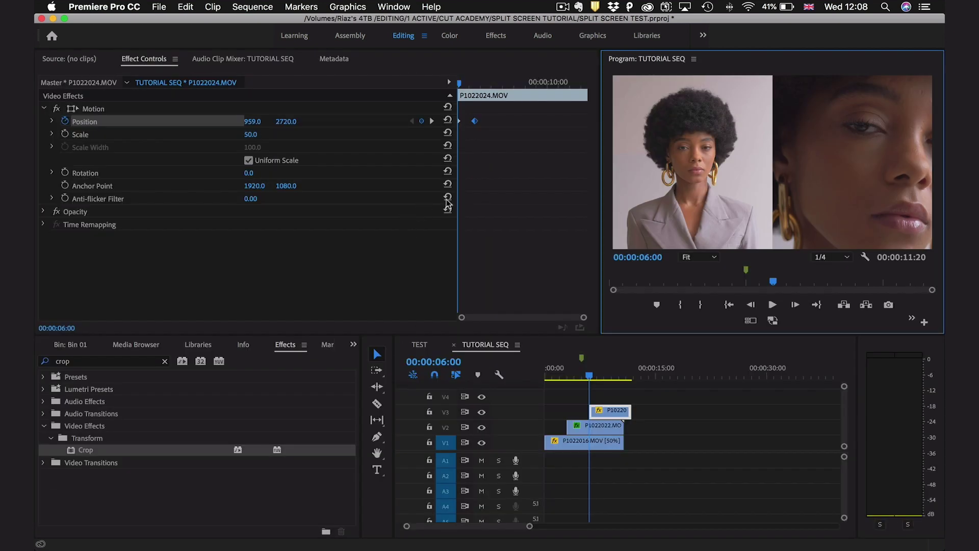
key(space)
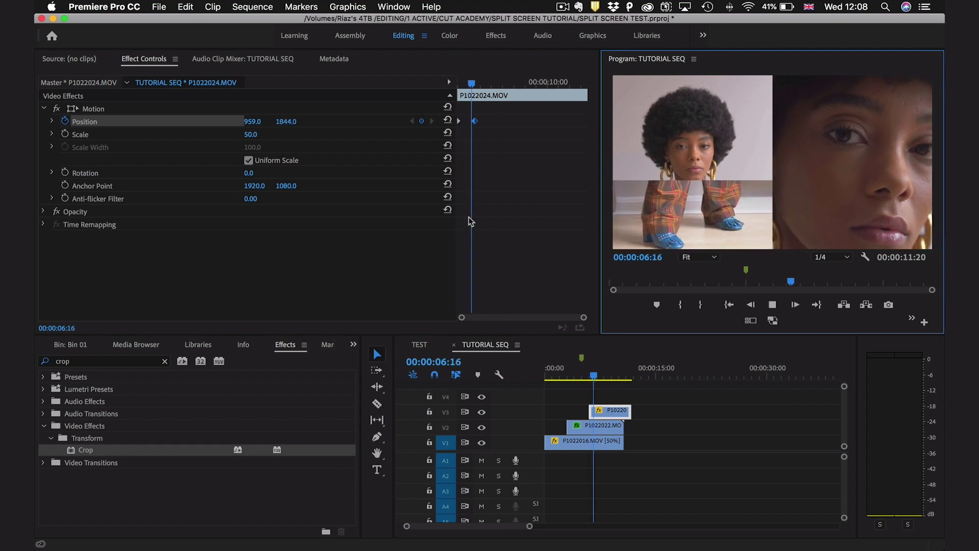
key(space)
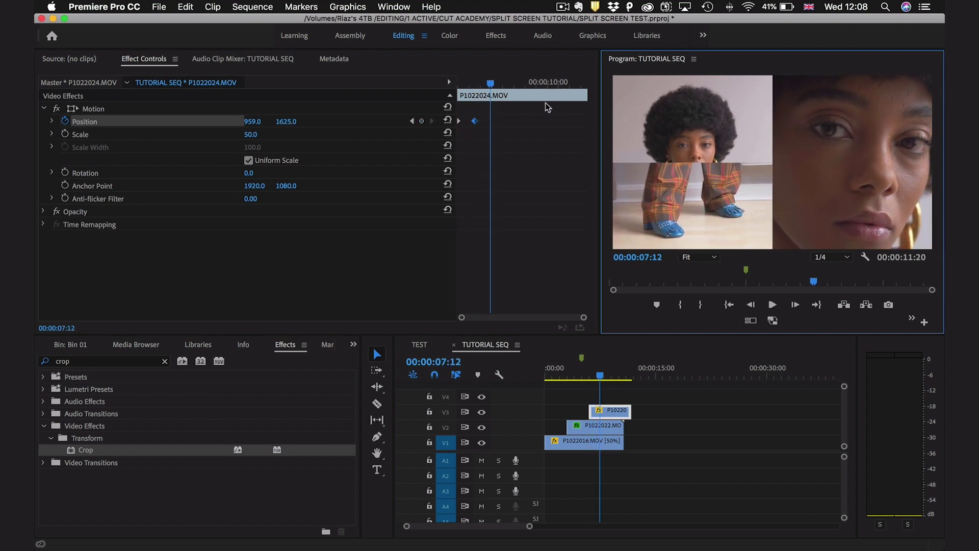
click(545, 117)
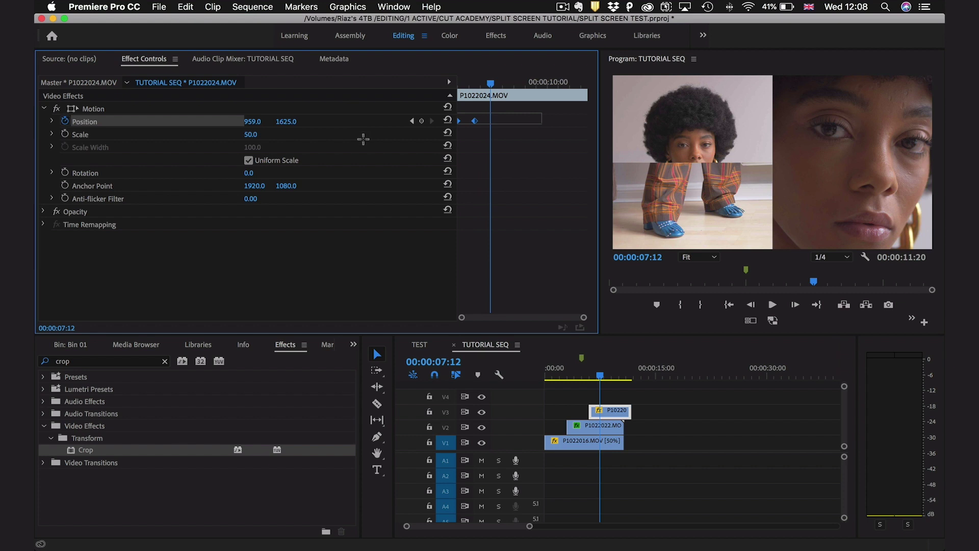
right_click(479, 121)
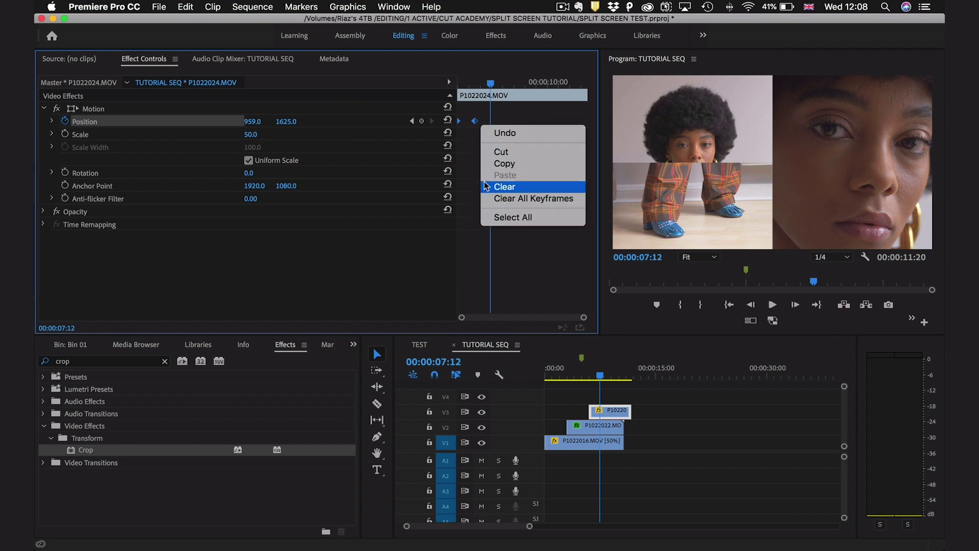
click(473, 132)
right_click(476, 127)
mouse_move(519, 229)
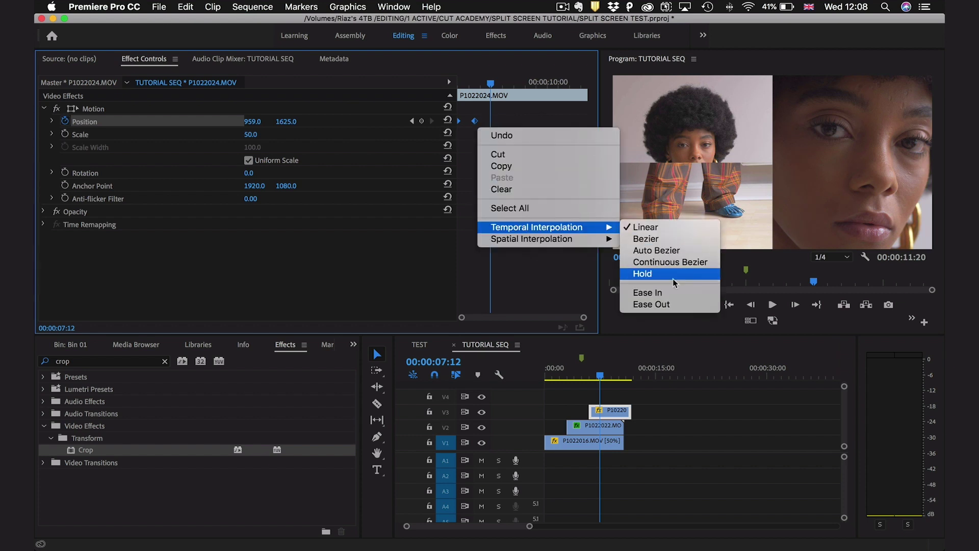
click(672, 295)
key(j)
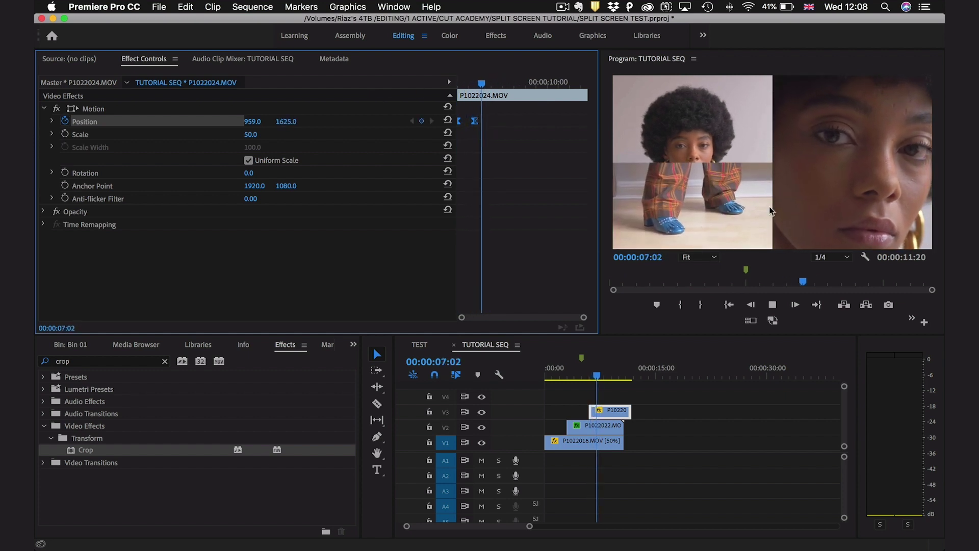
key(k)
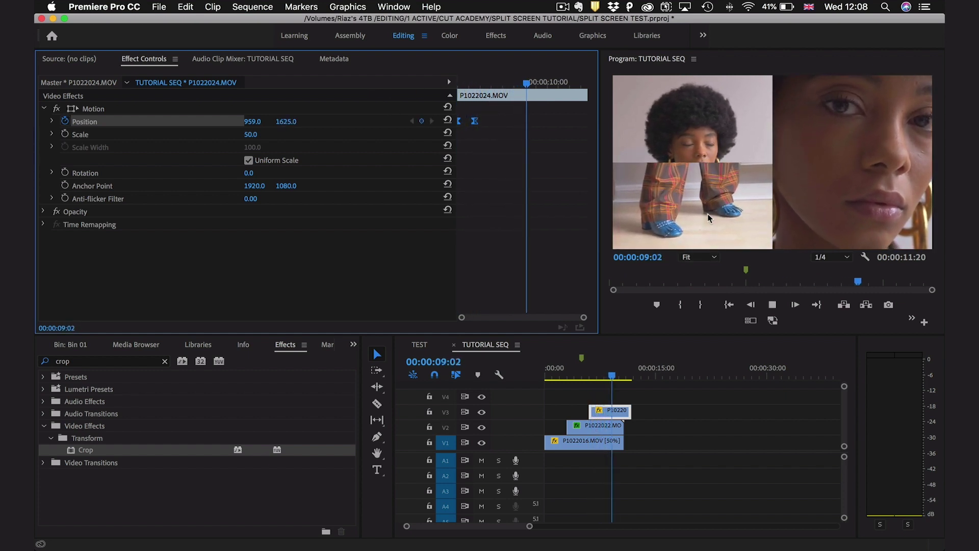
click(709, 148)
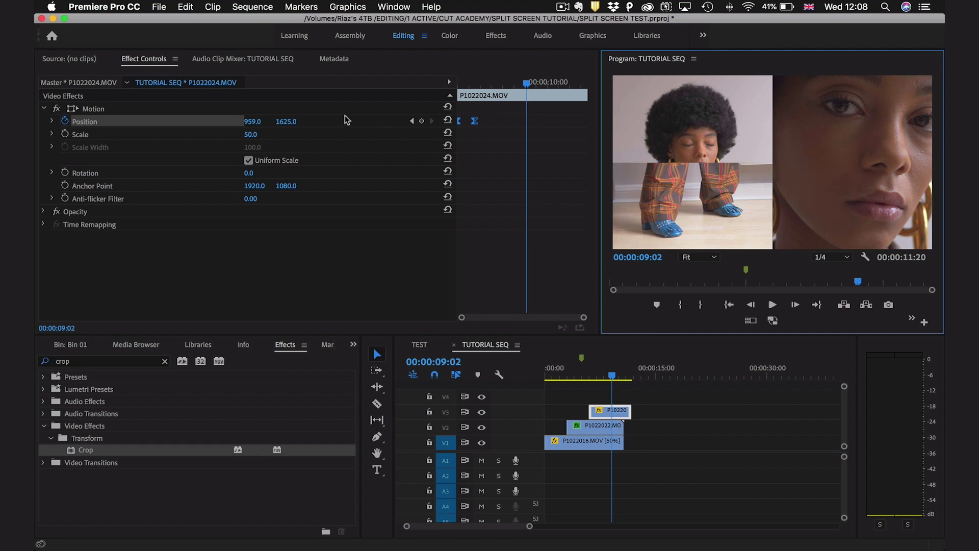
Add Position keyframes at 06:00 and 06:20 to the P1022016.MOV portrait clip.
click(413, 120)
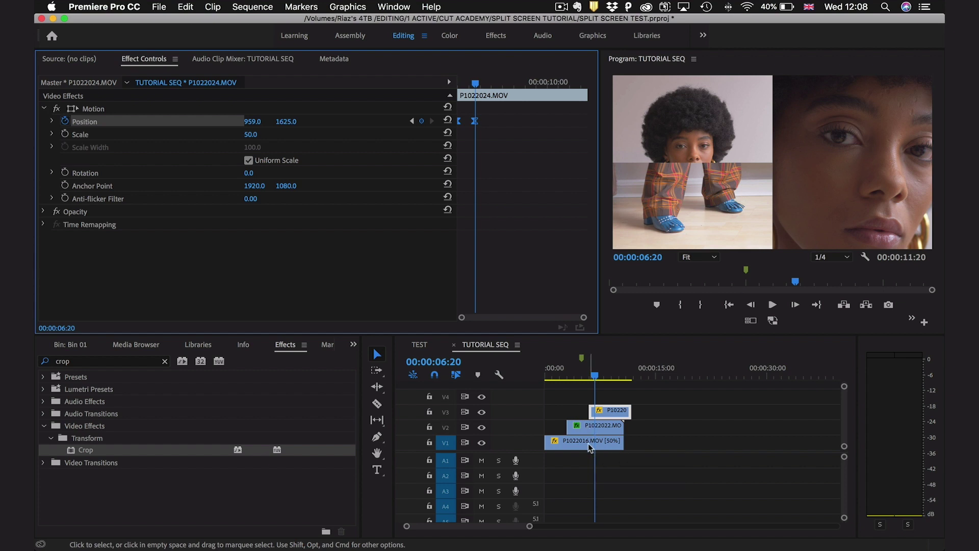
click(610, 442)
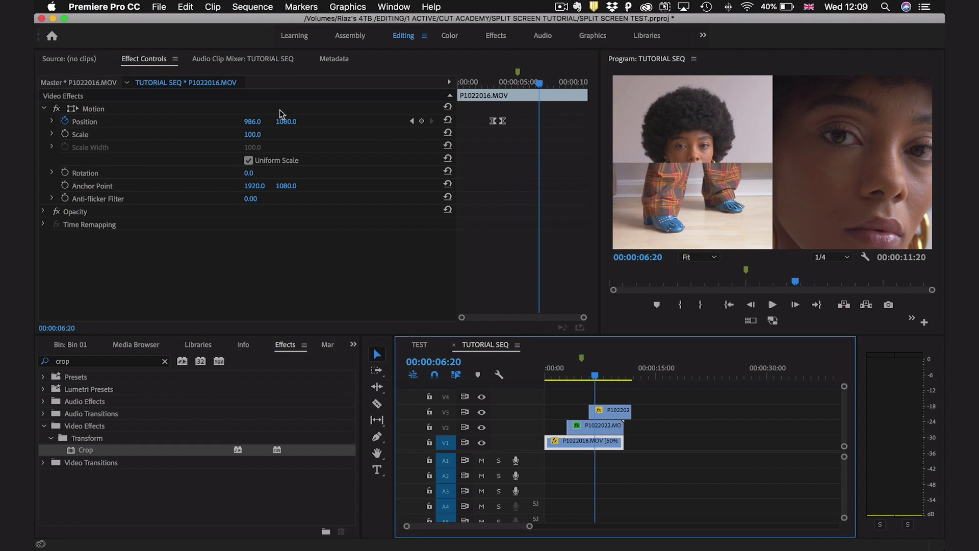
click(421, 122)
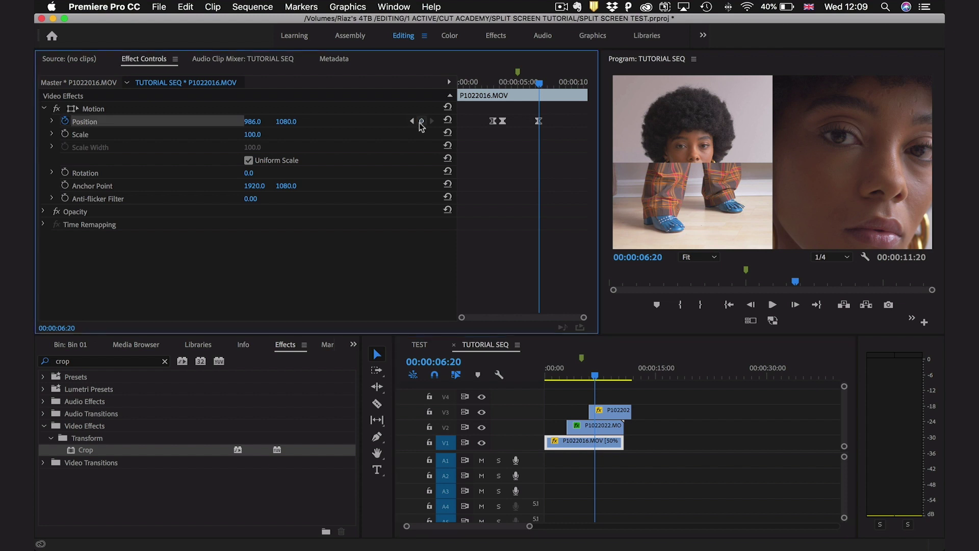
click(607, 411)
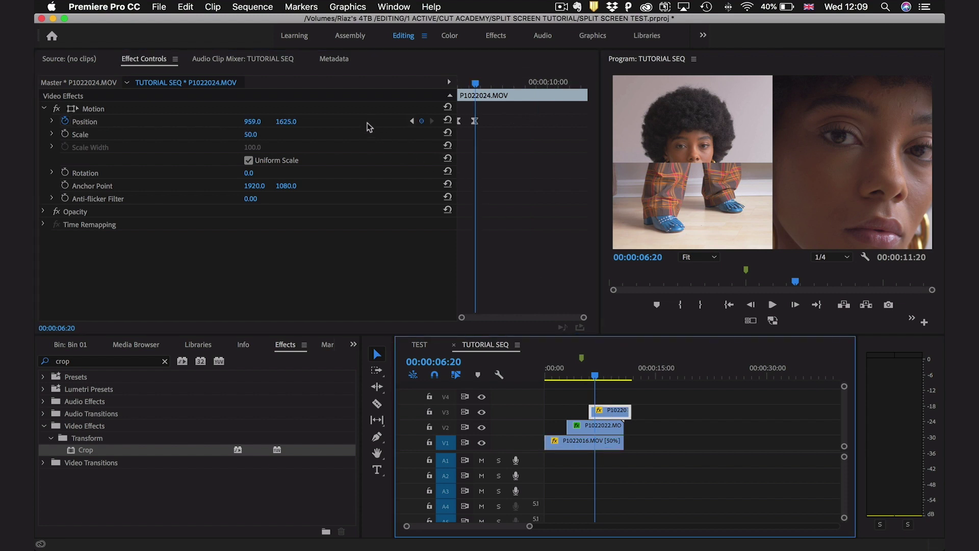
click(413, 121)
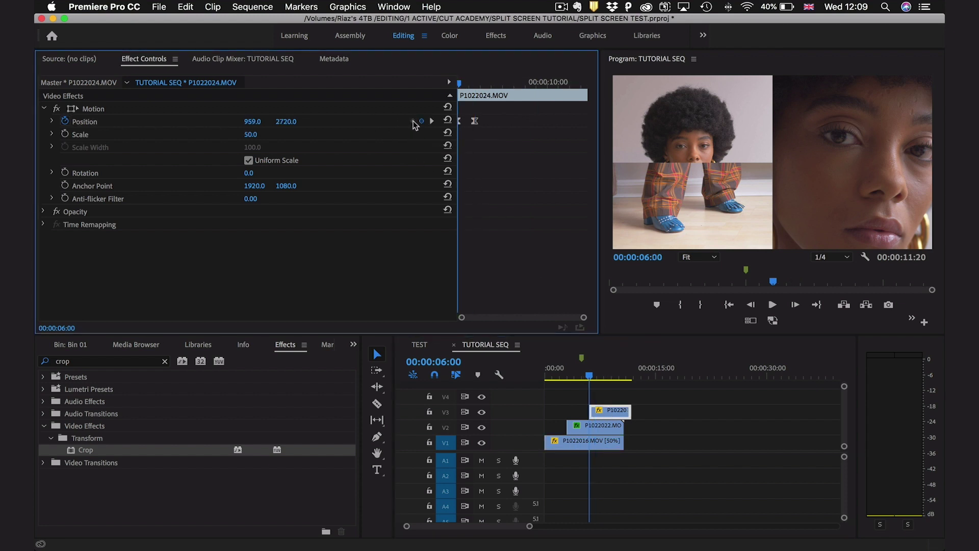
click(582, 442)
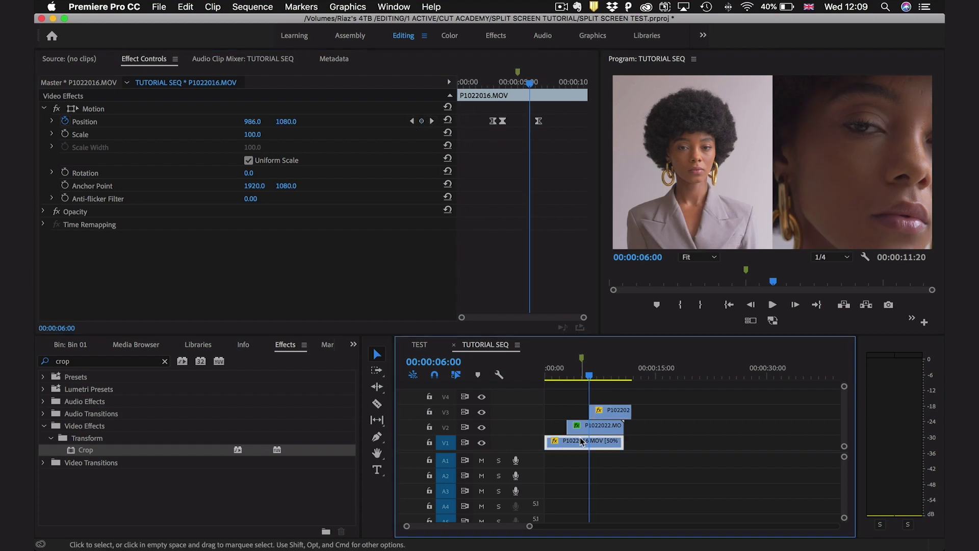
click(423, 129)
click(421, 121)
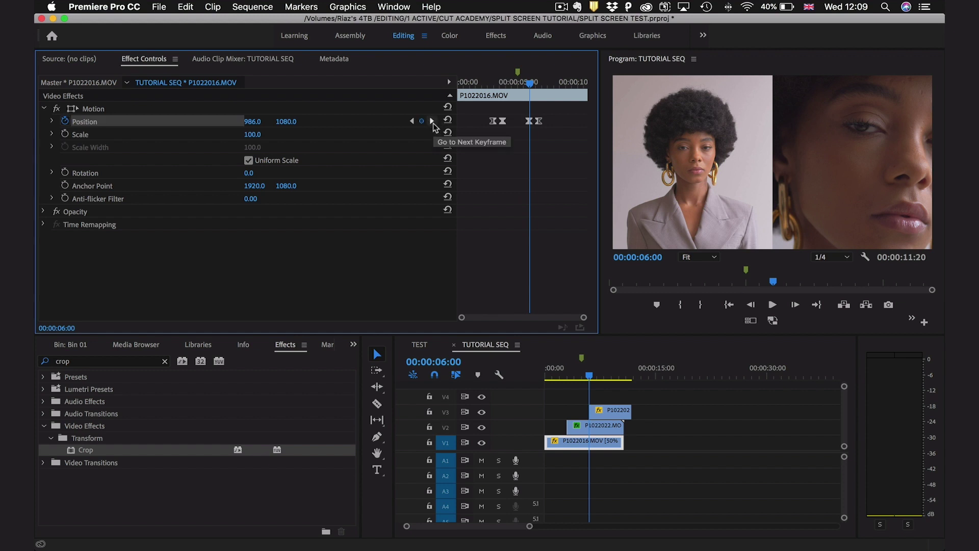
click(432, 122)
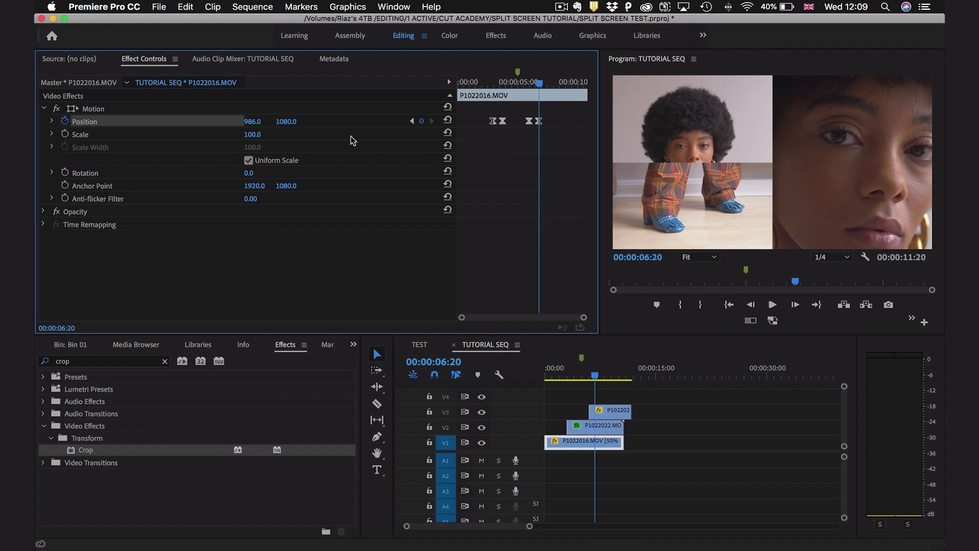
At 06:20, raise the portrait's Position to 986, 734 above the boots shot.
click(292, 121)
text(987)
key(Return)
drag(284, 121, 169, 122)
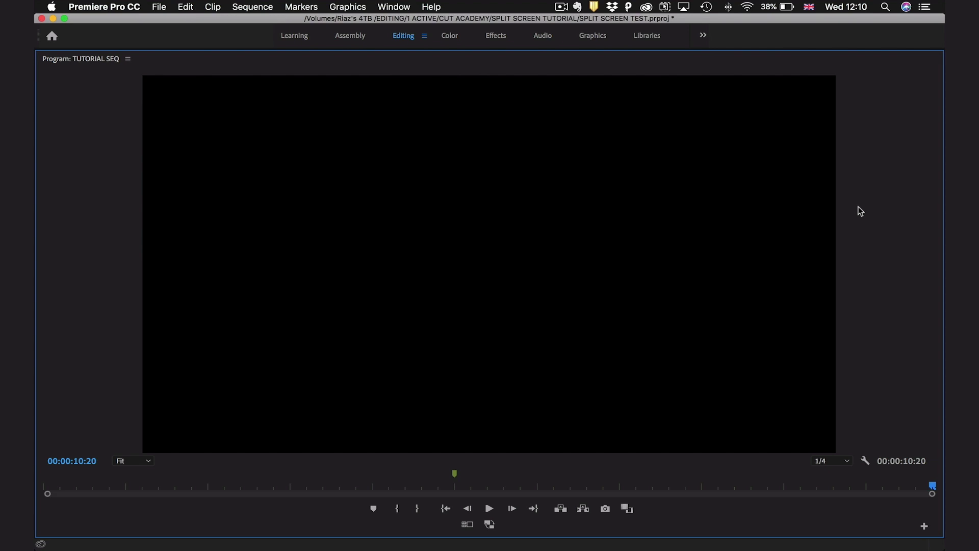
key(grave)
key(Home)
key(space)
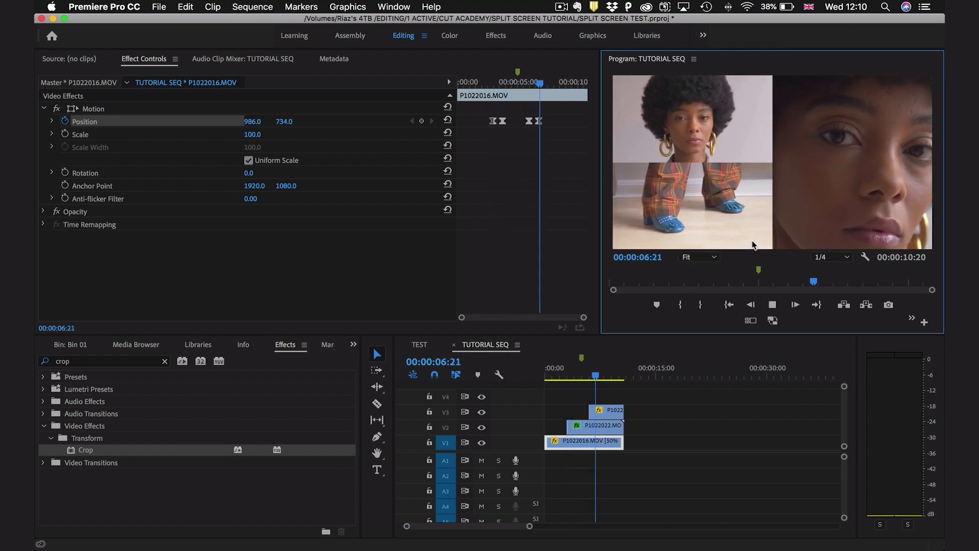
Stop playback and review the split screen in the maximized Program monitor.
key(space)
key(grave)
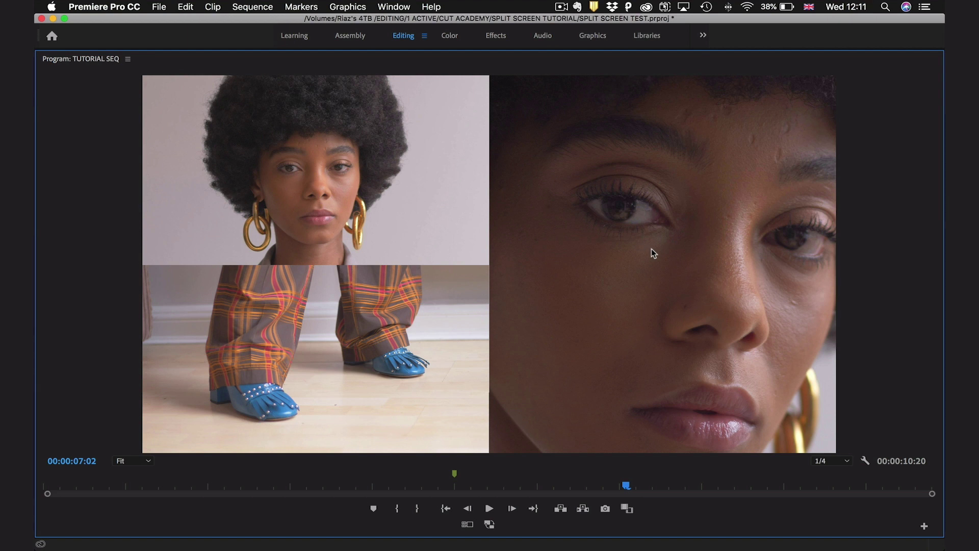
key(grave)
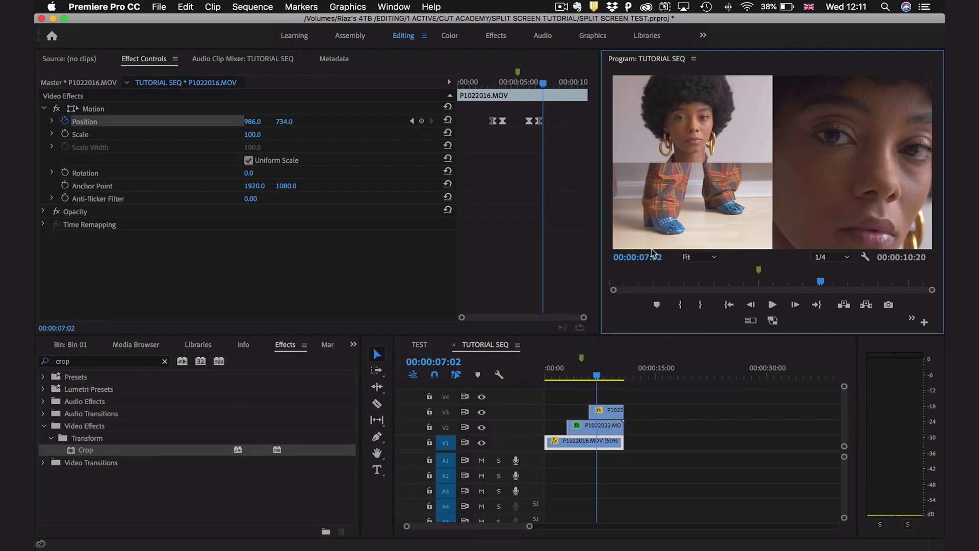
Toggle V2's visibility to check beneath it, then move the P1022022 face clip onto V3.
click(482, 430)
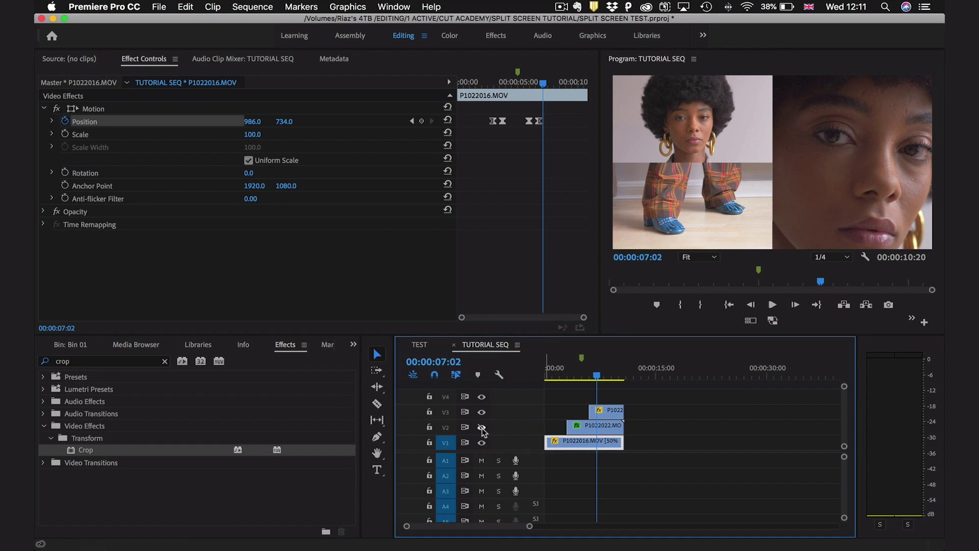
click(482, 428)
click(482, 428)
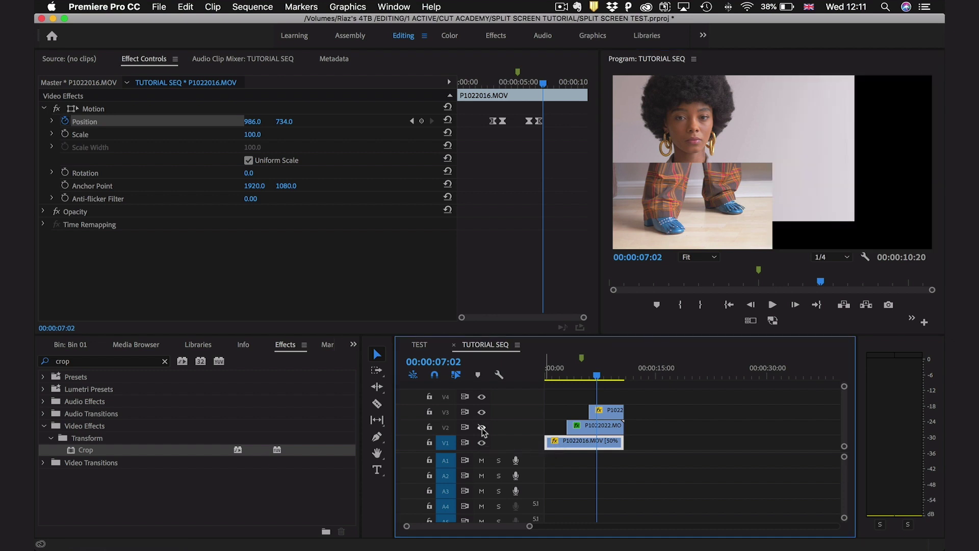
click(482, 430)
mouse_move(600, 421)
mouse_down()
mouse_move(600, 396)
mouse_move(602, 424)
mouse_move(597, 411)
mouse_up()
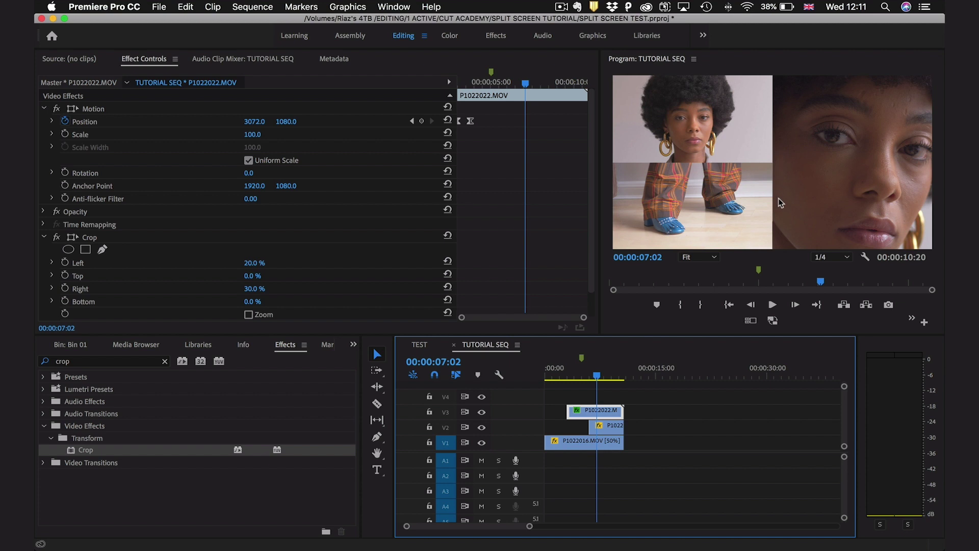
click(776, 224)
key(grave)
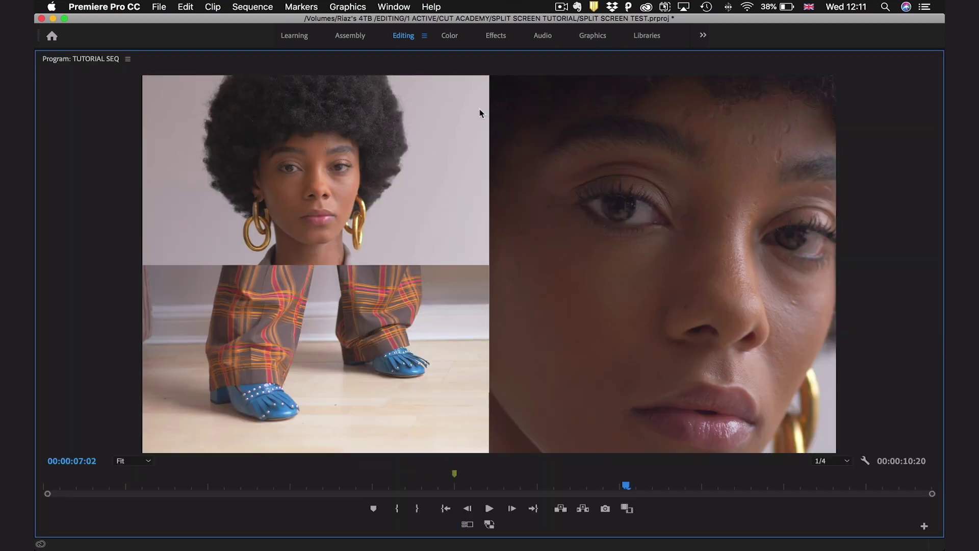
Turn on Safe Margins in the Program monitor and inspect the framing full-size.
key(grave)
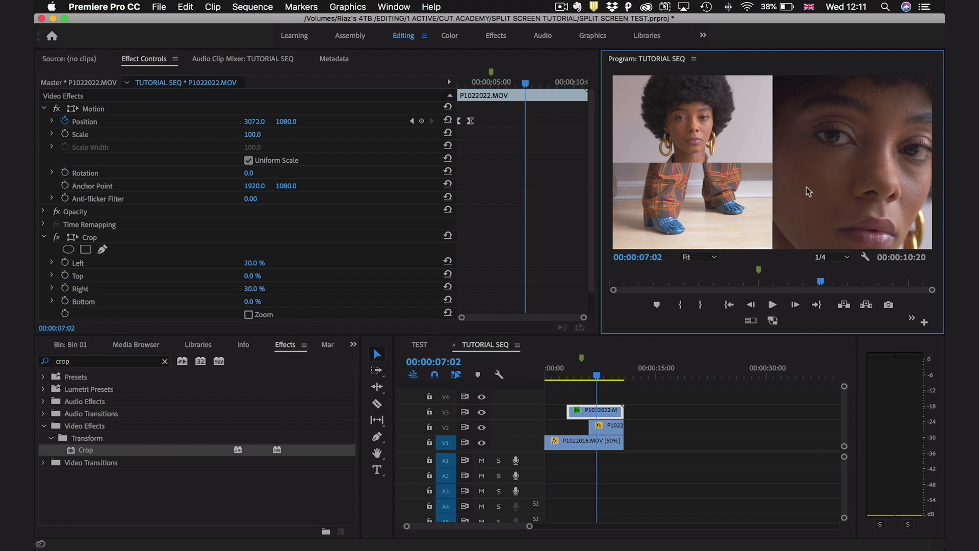
click(868, 258)
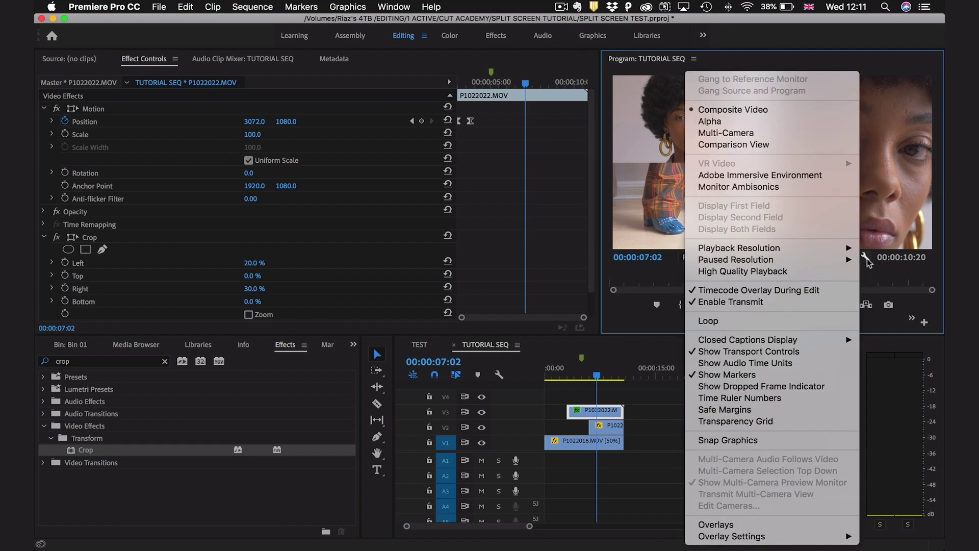
click(779, 413)
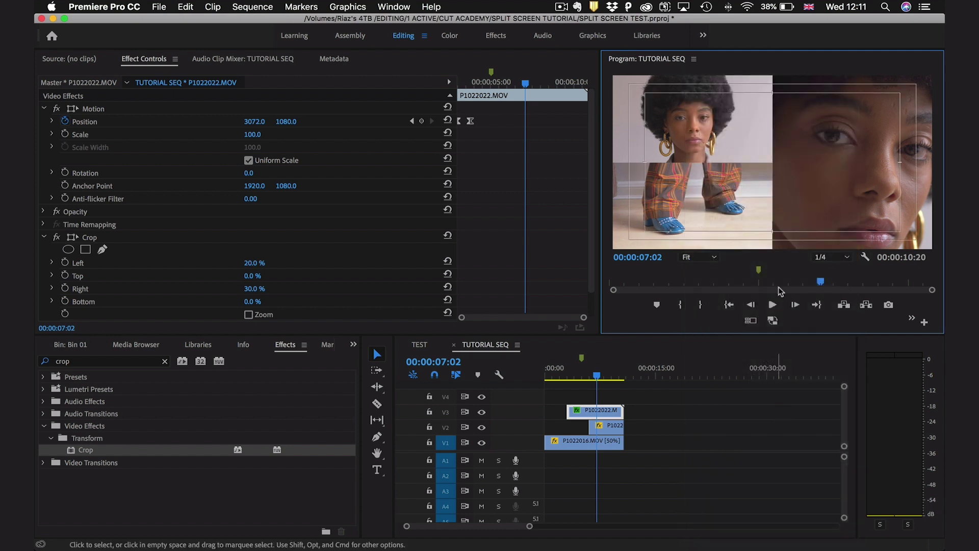
key(grave)
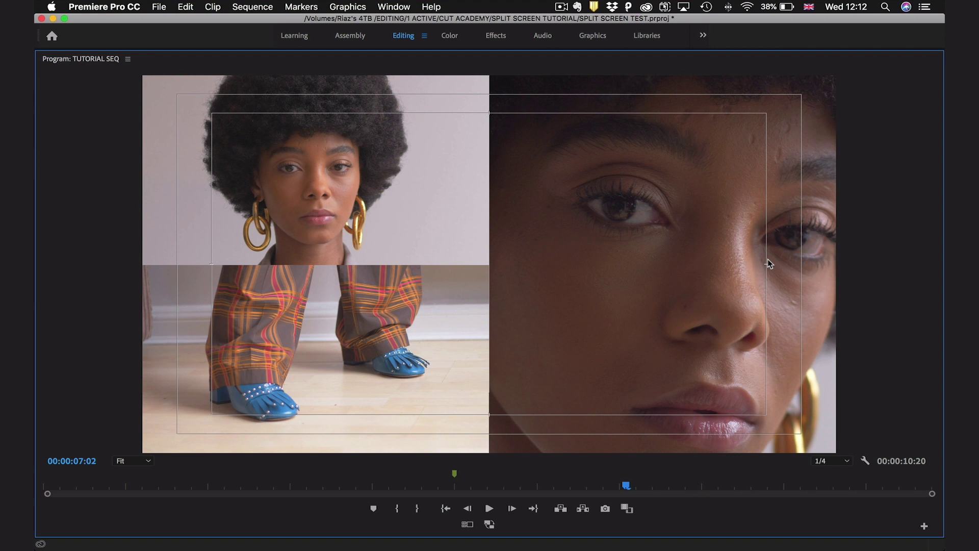
key(grave)
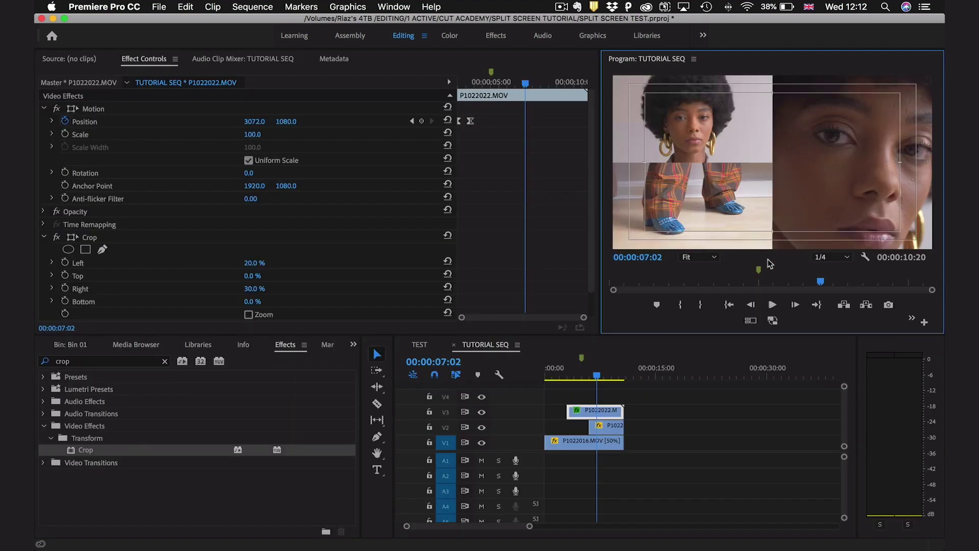